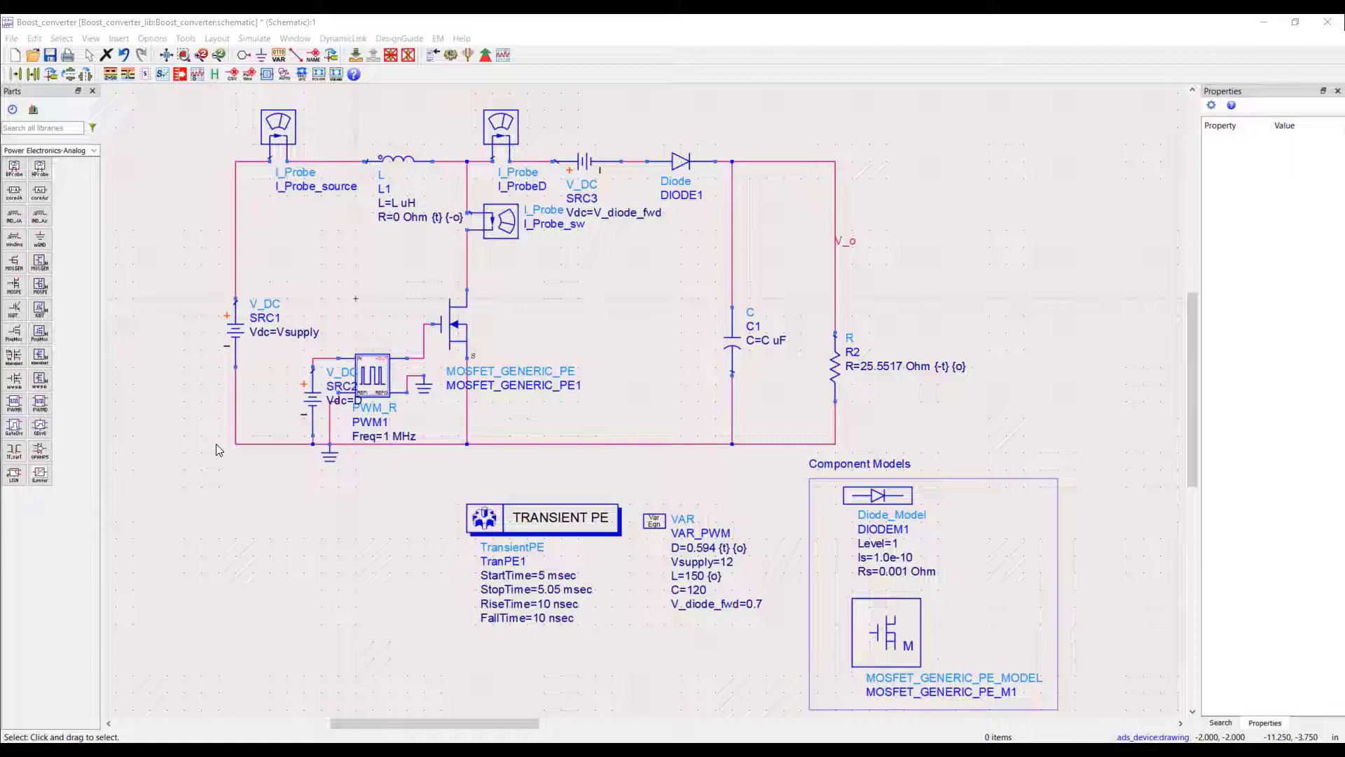
# Place a GOAL component from the Optim/Stat/DOE palette to the right of the circuit.
pyautogui.click(95, 151)
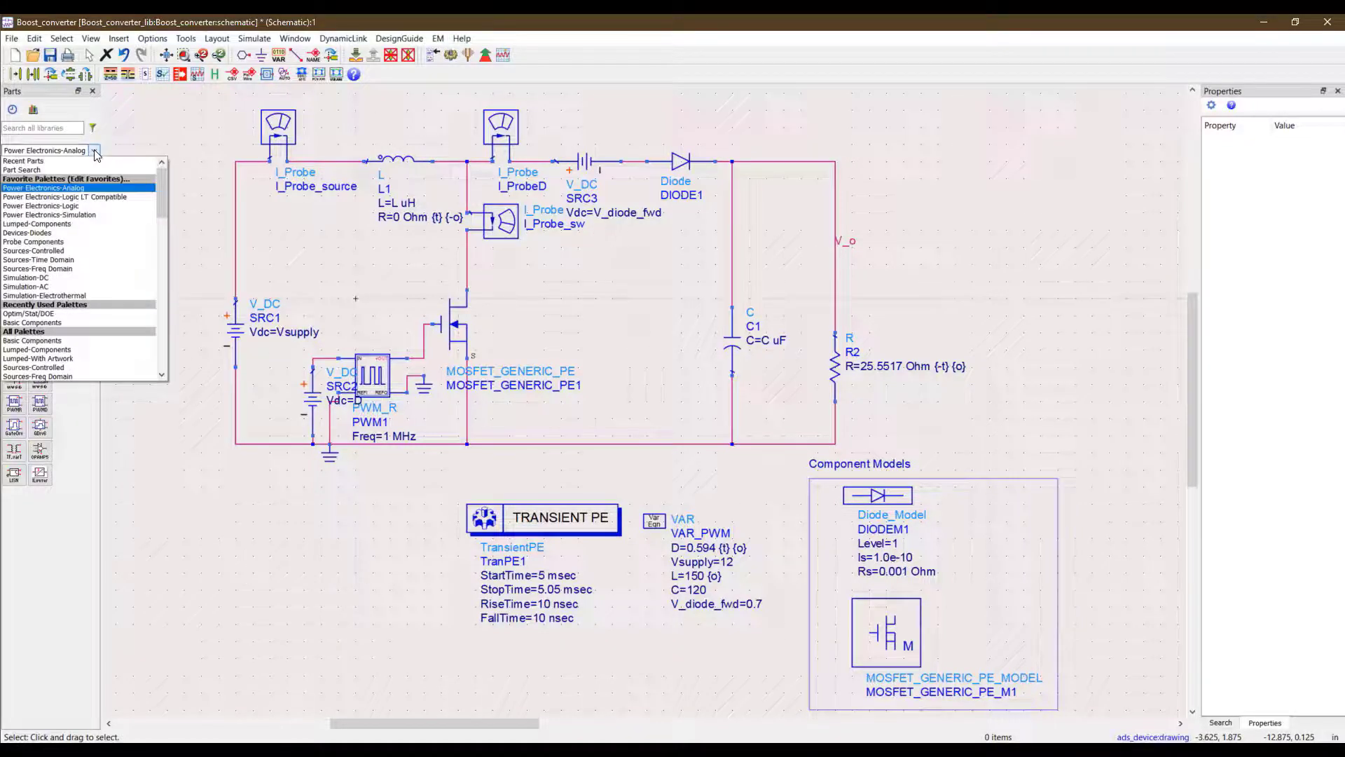
pyautogui.click(72, 314)
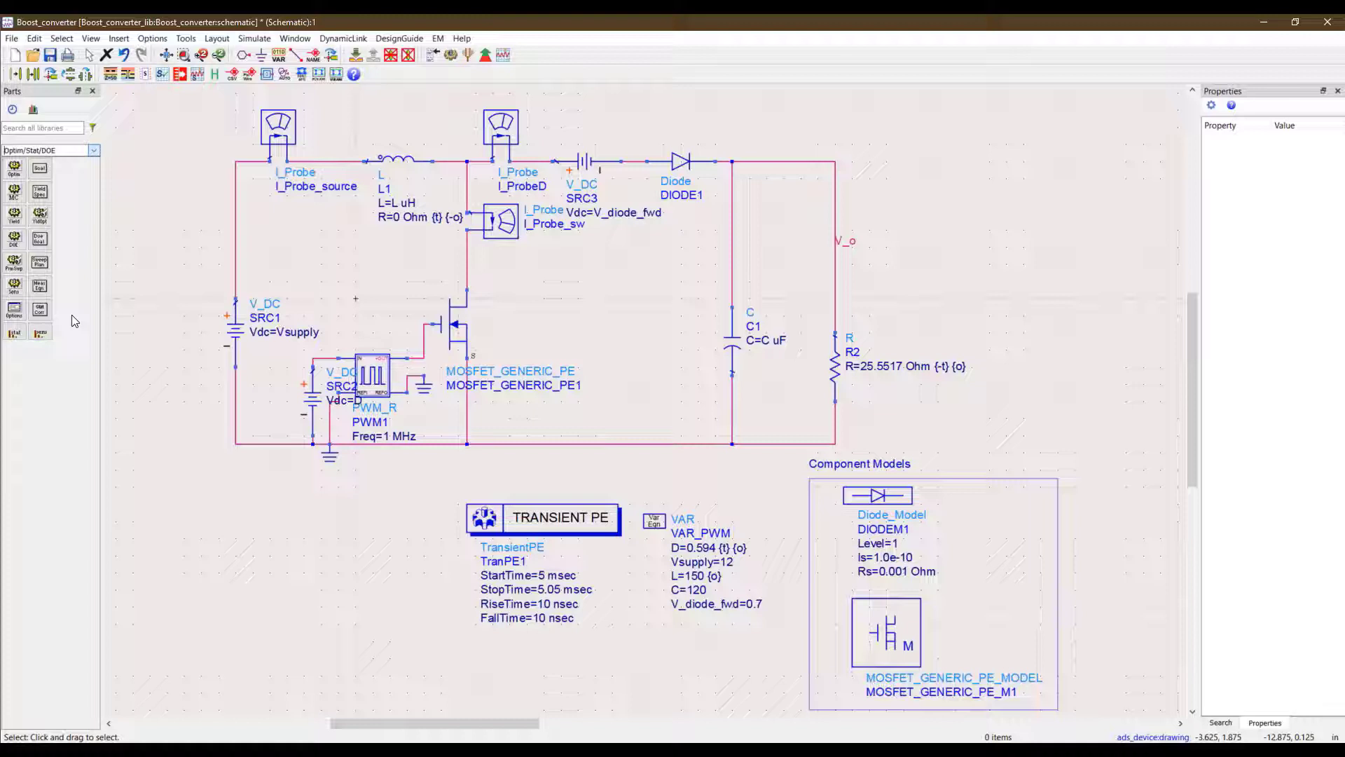
pyautogui.click(40, 168)
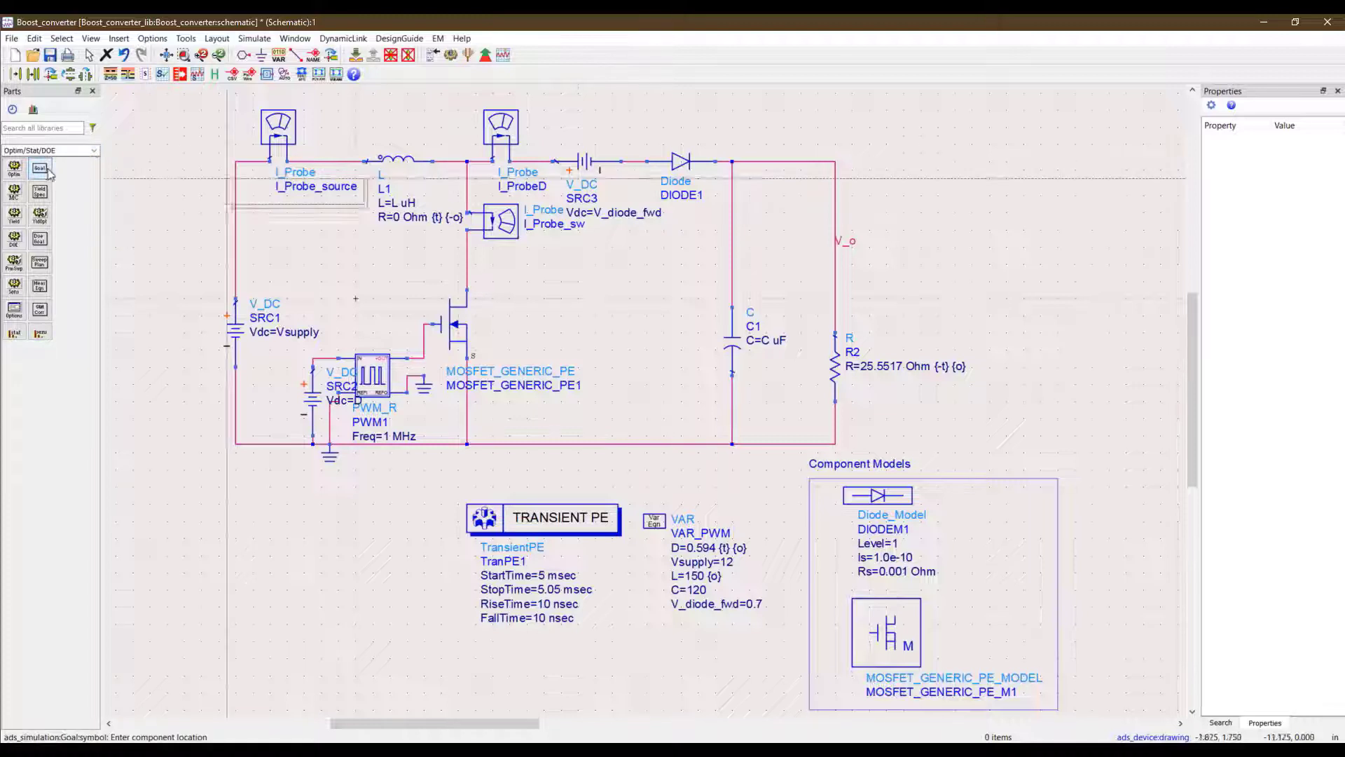
pyautogui.click(882, 159)
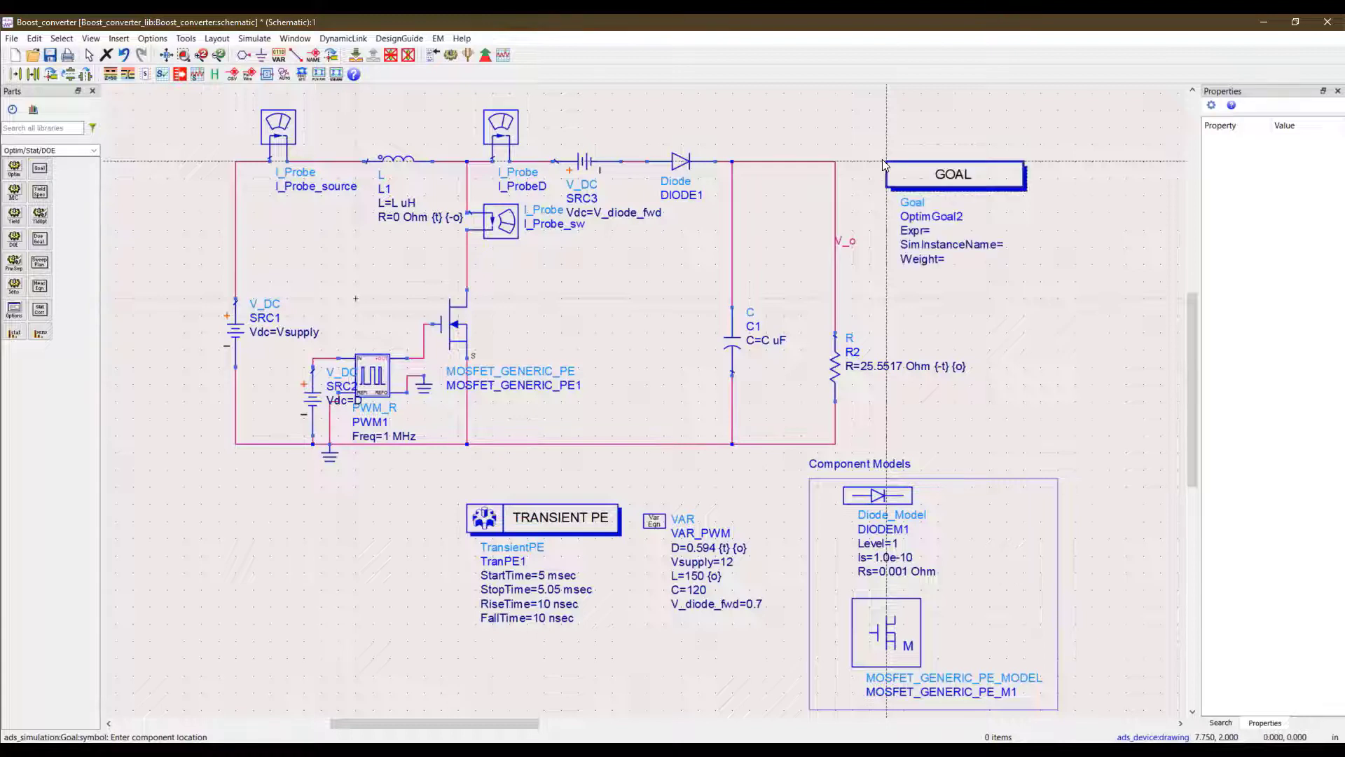
pyautogui.press('Escape')
# Place an OPTIM optimizer controller beside the goal.
pyautogui.scroll(-1, 158, 389)
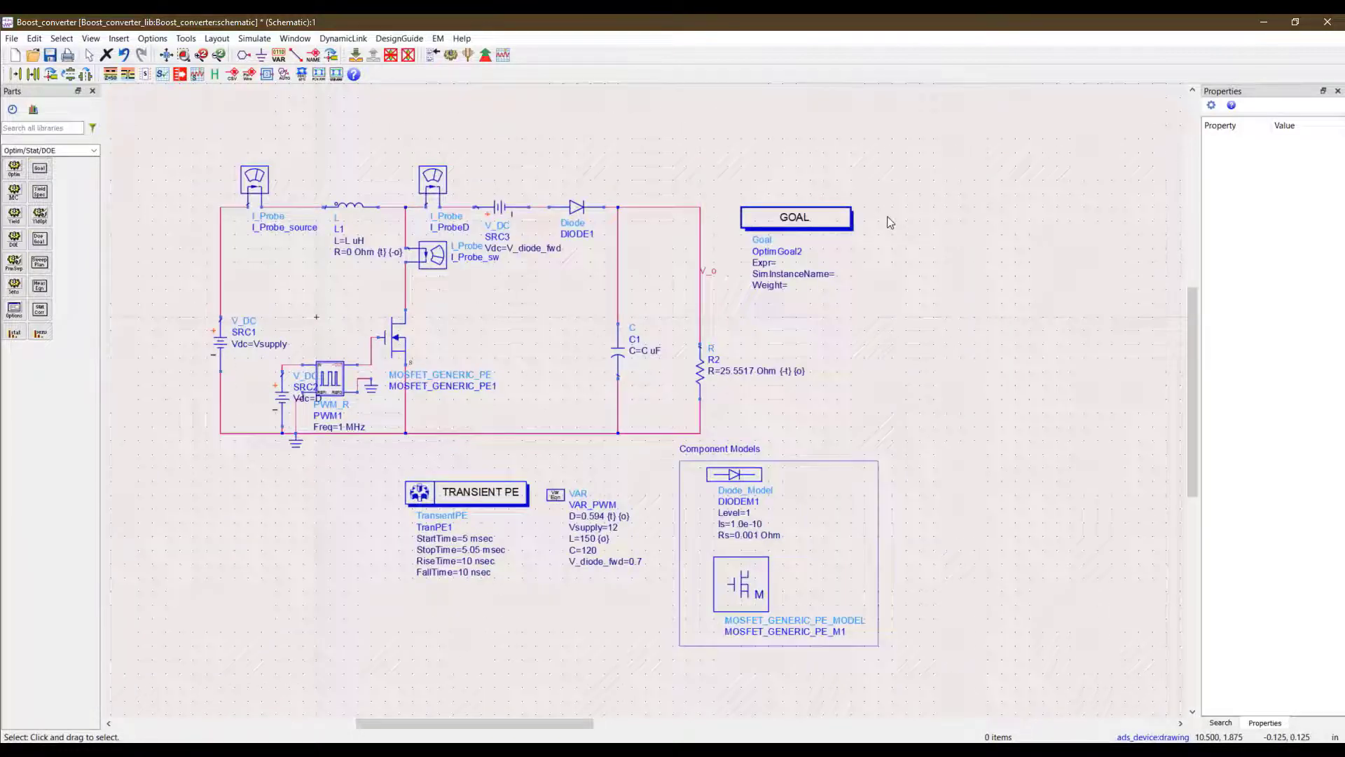
pyautogui.click(15, 168)
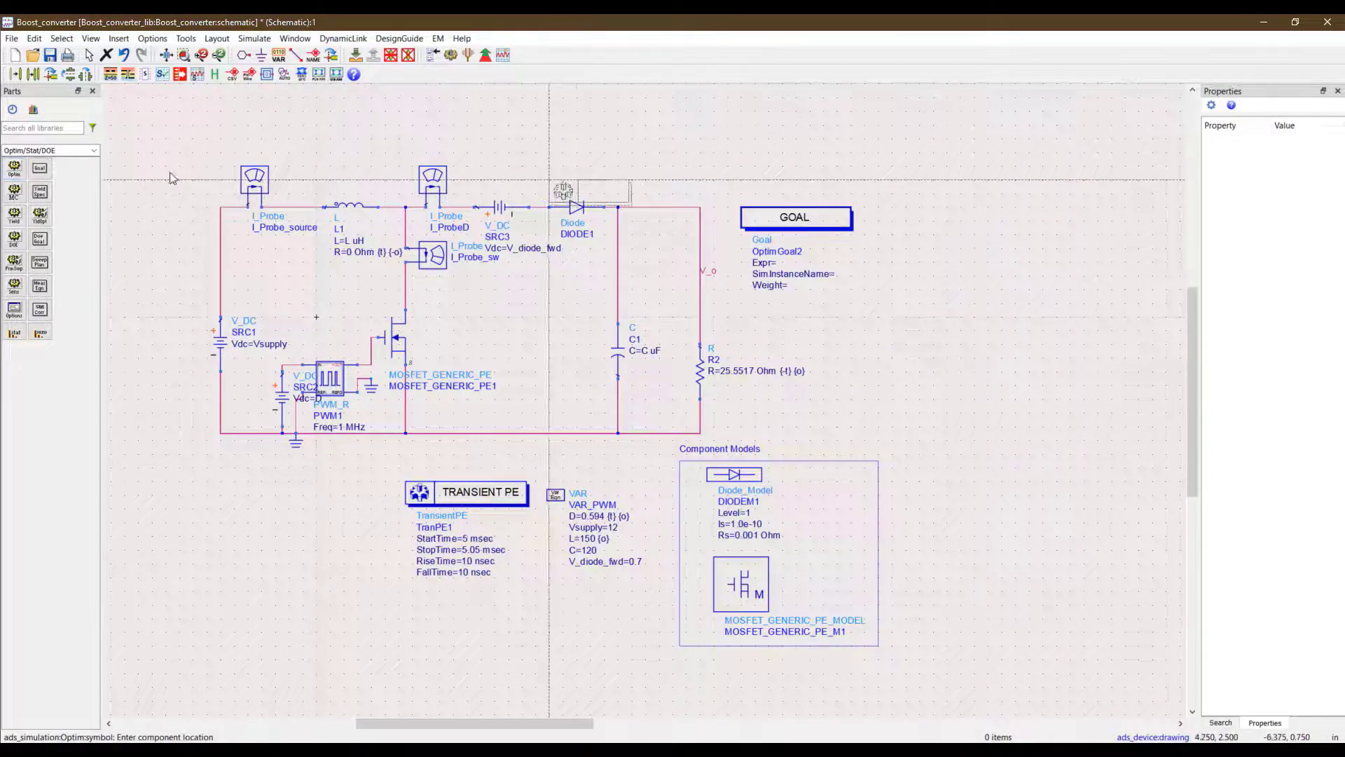
pyautogui.click(887, 210)
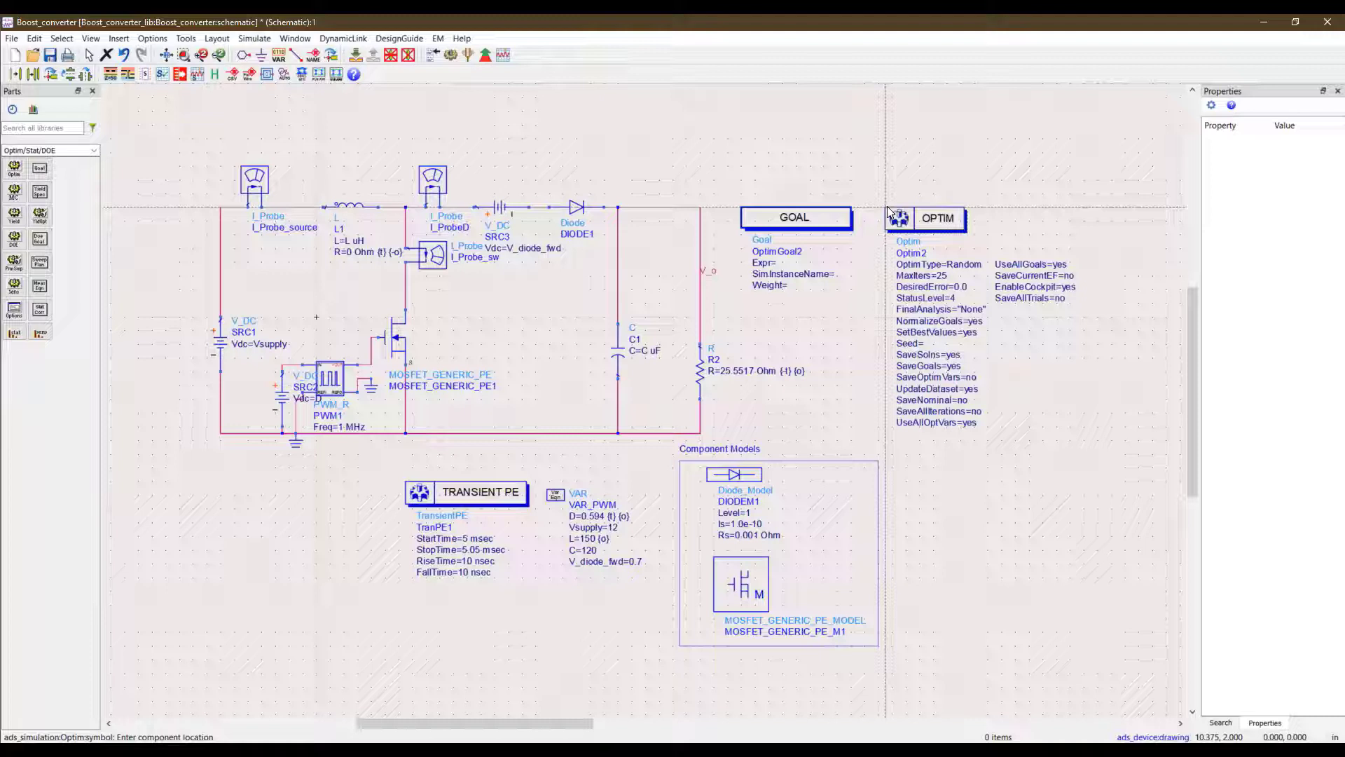
pyautogui.press('Escape')
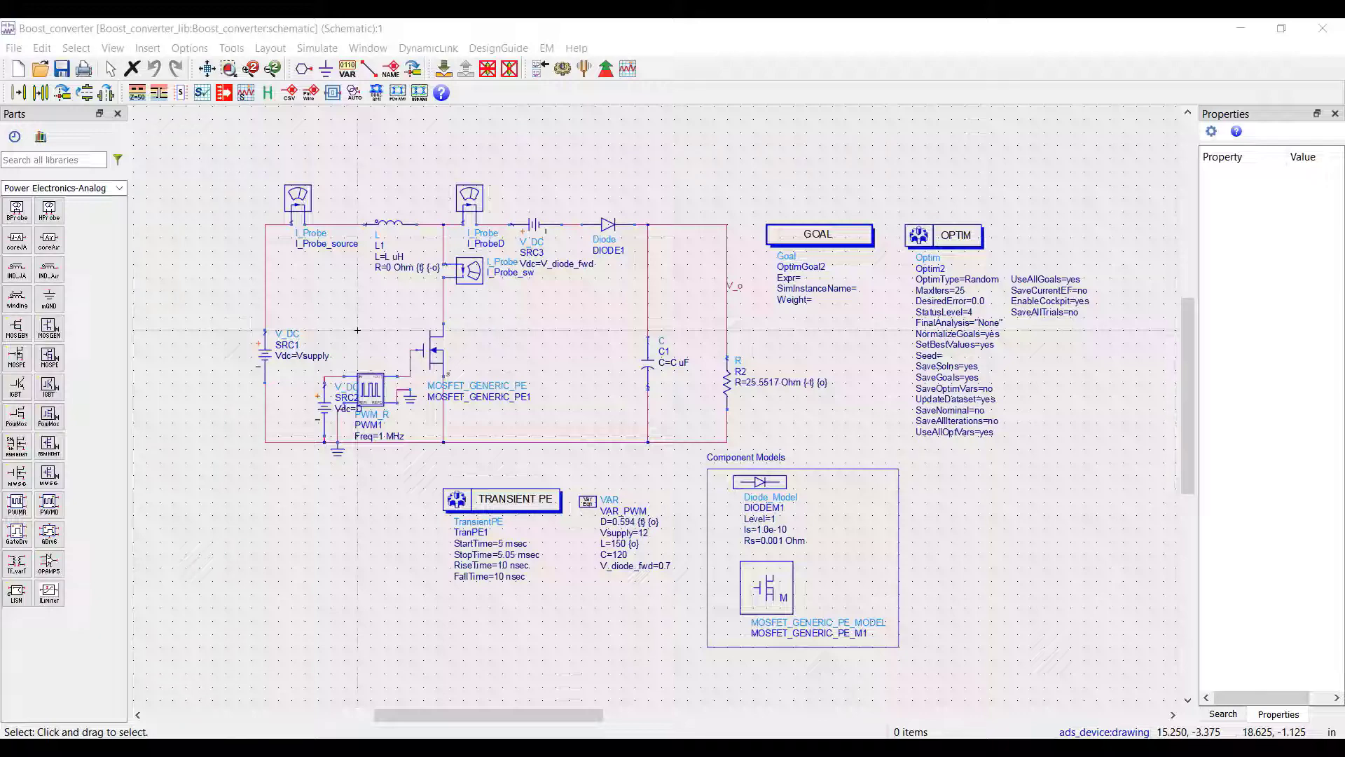
pyautogui.click(839, 242)
pyautogui.doubleClick(838, 242)
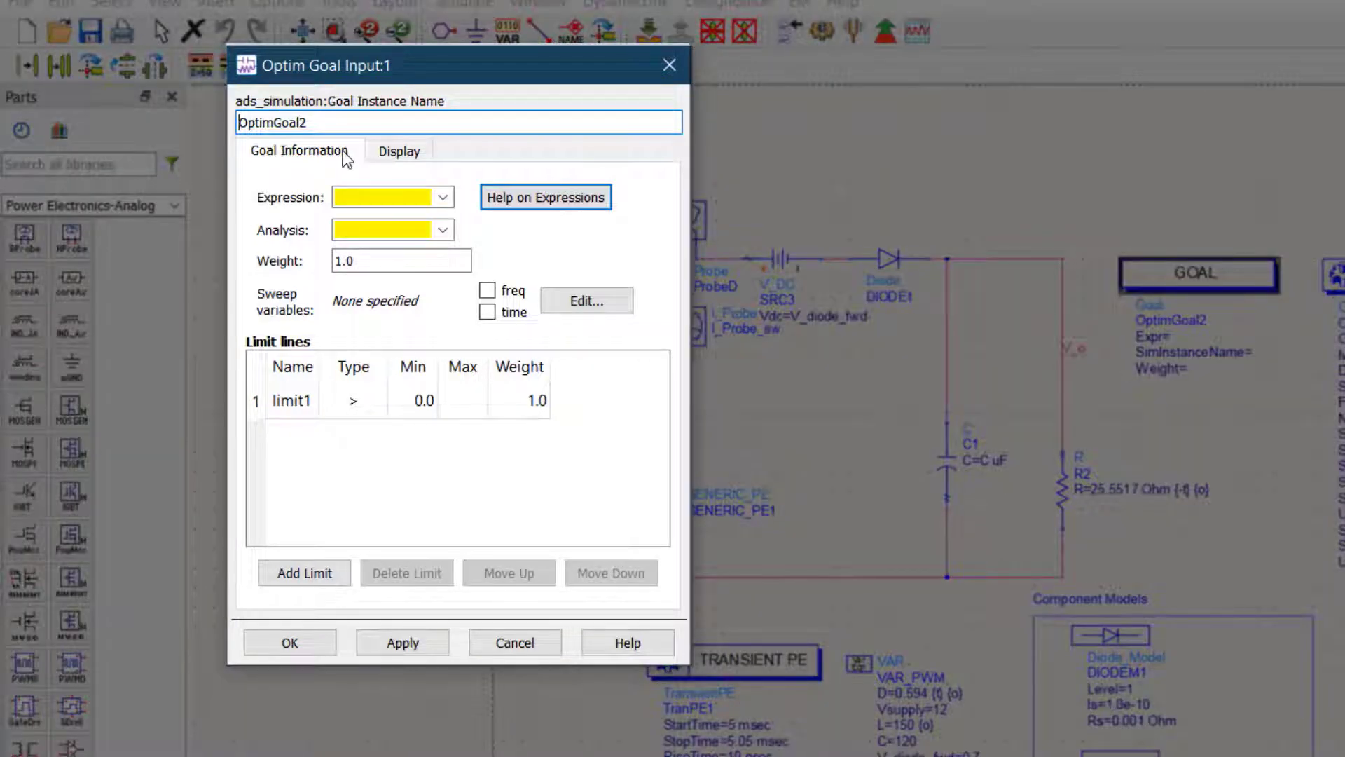
pyautogui.click(399, 151)
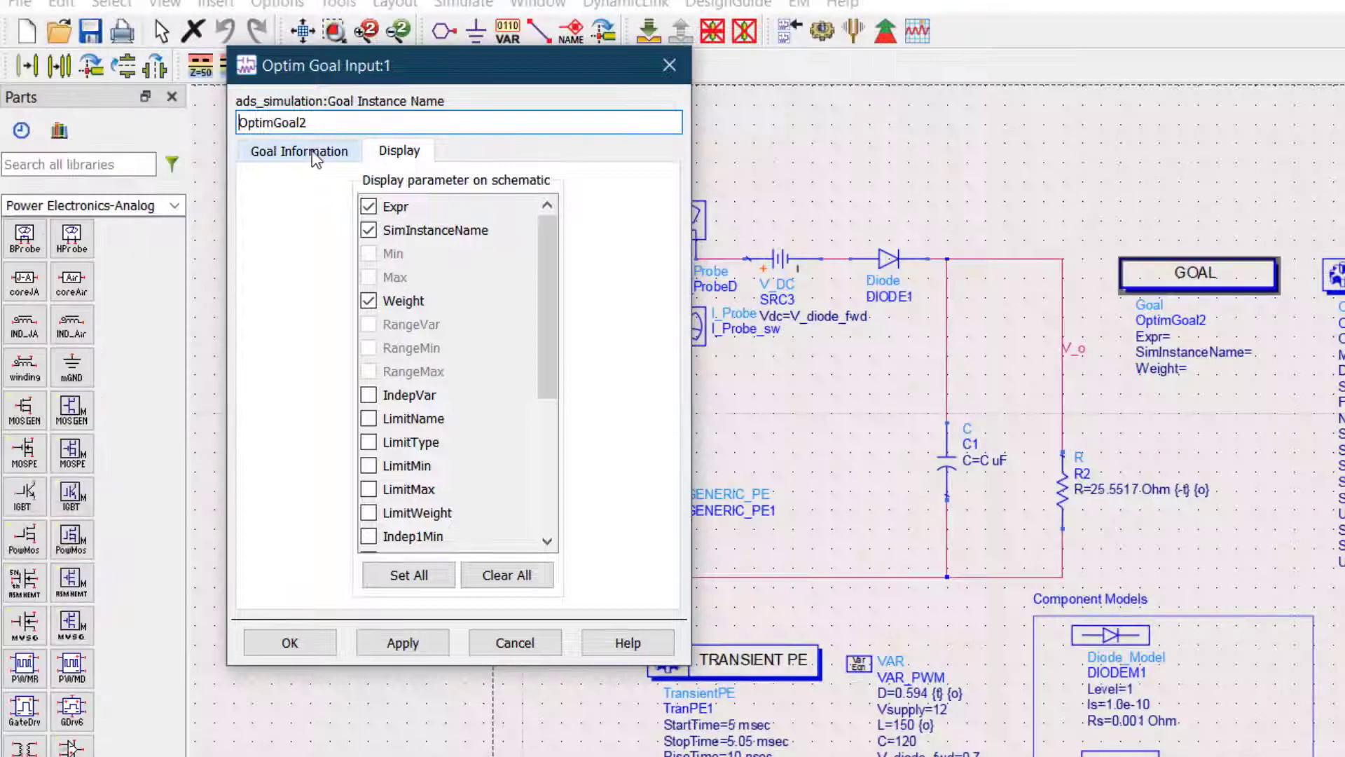
pyautogui.click(312, 171)
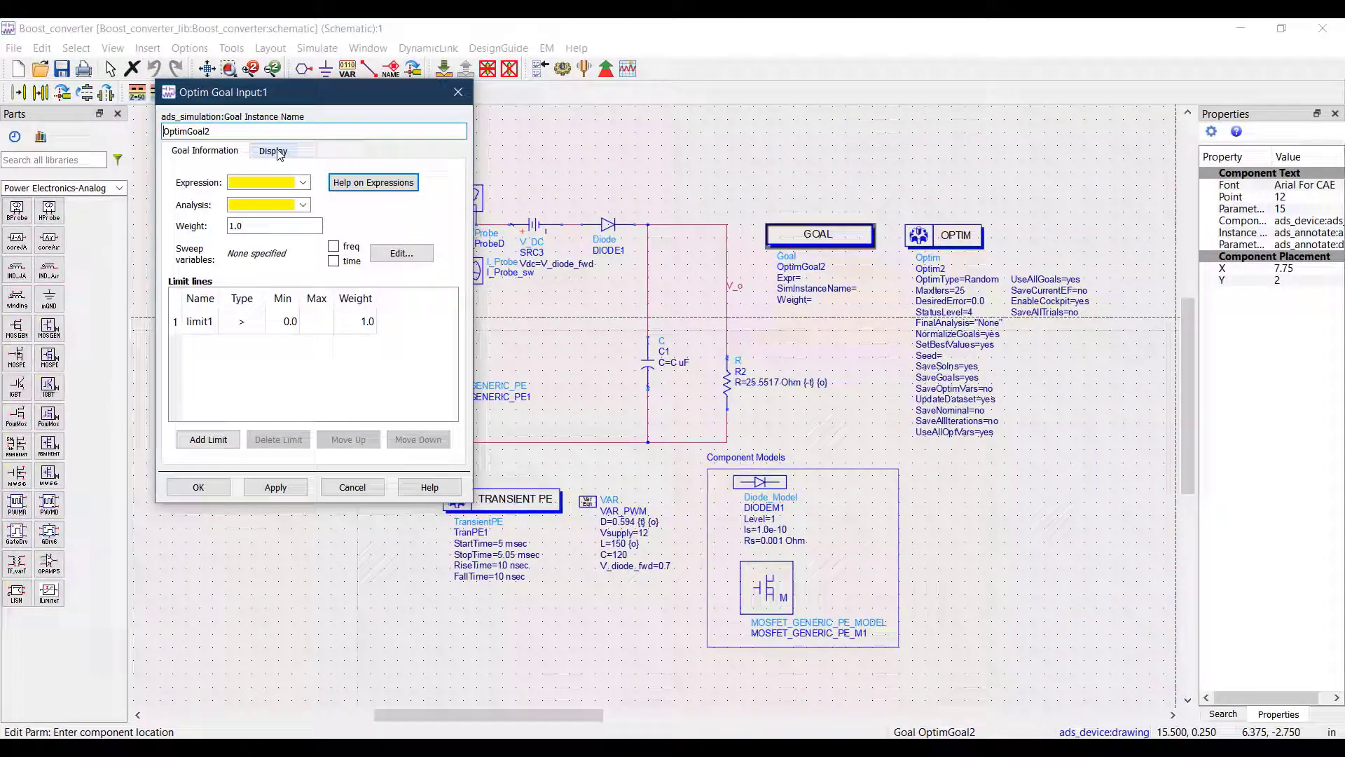
pyautogui.click(277, 152)
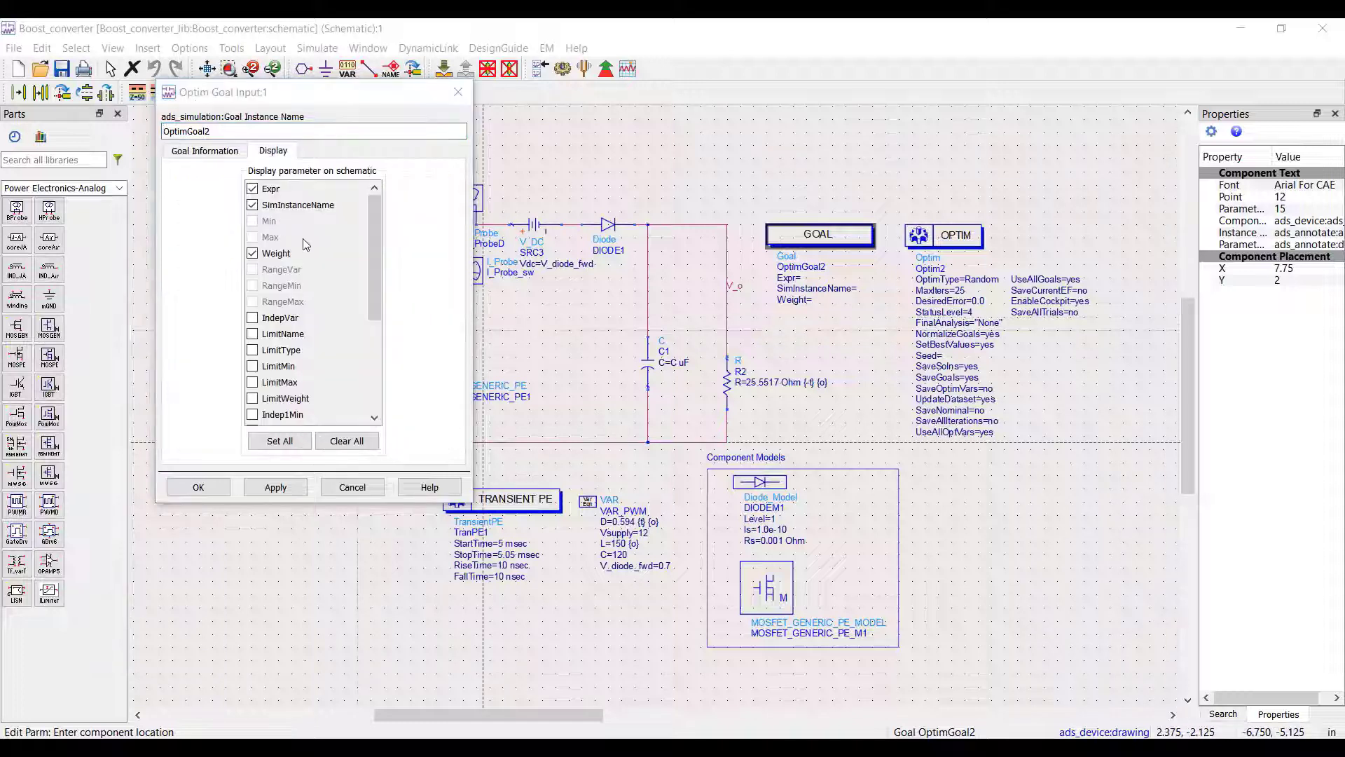
pyautogui.scroll(-5, 303, 238)
pyautogui.scroll(-1, 306, 244)
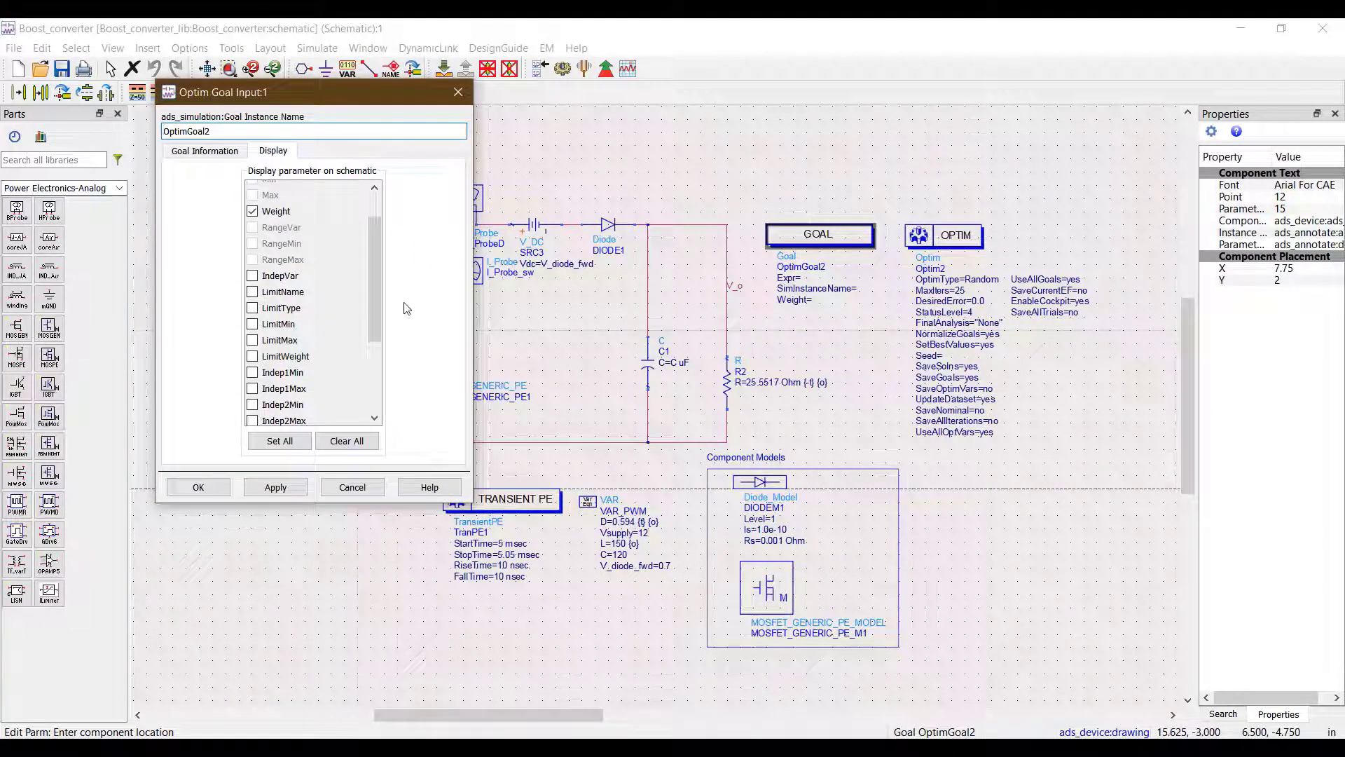
pyautogui.scroll(1, 364, 275)
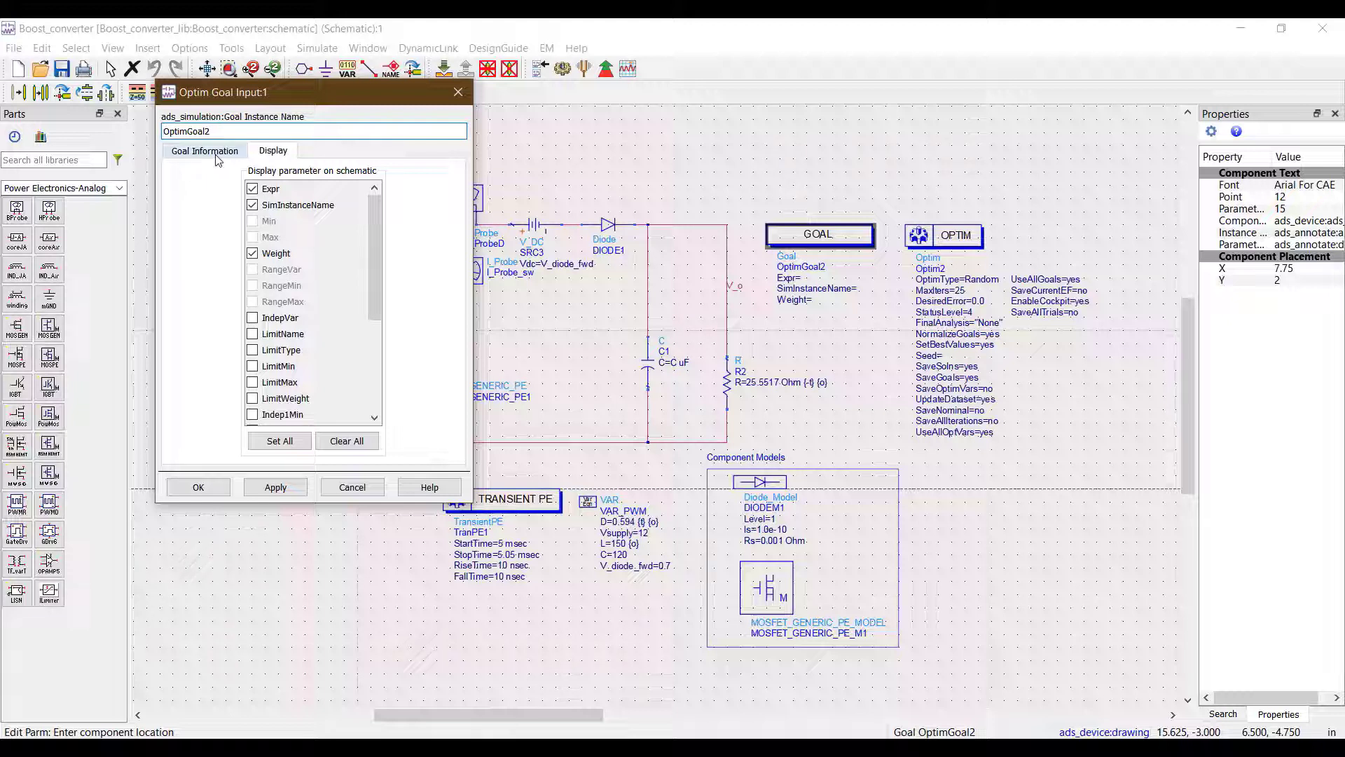
pyautogui.click(218, 161)
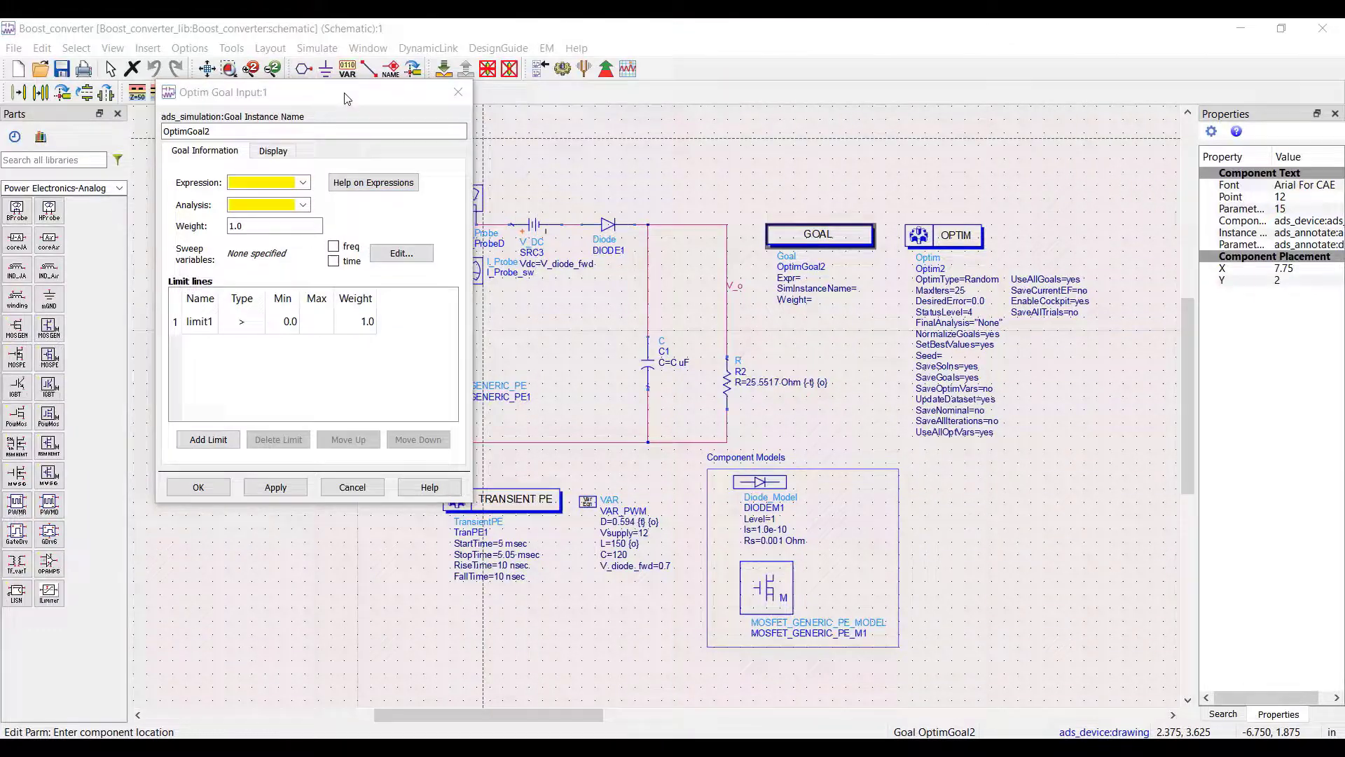
pyautogui.click(452, 100)
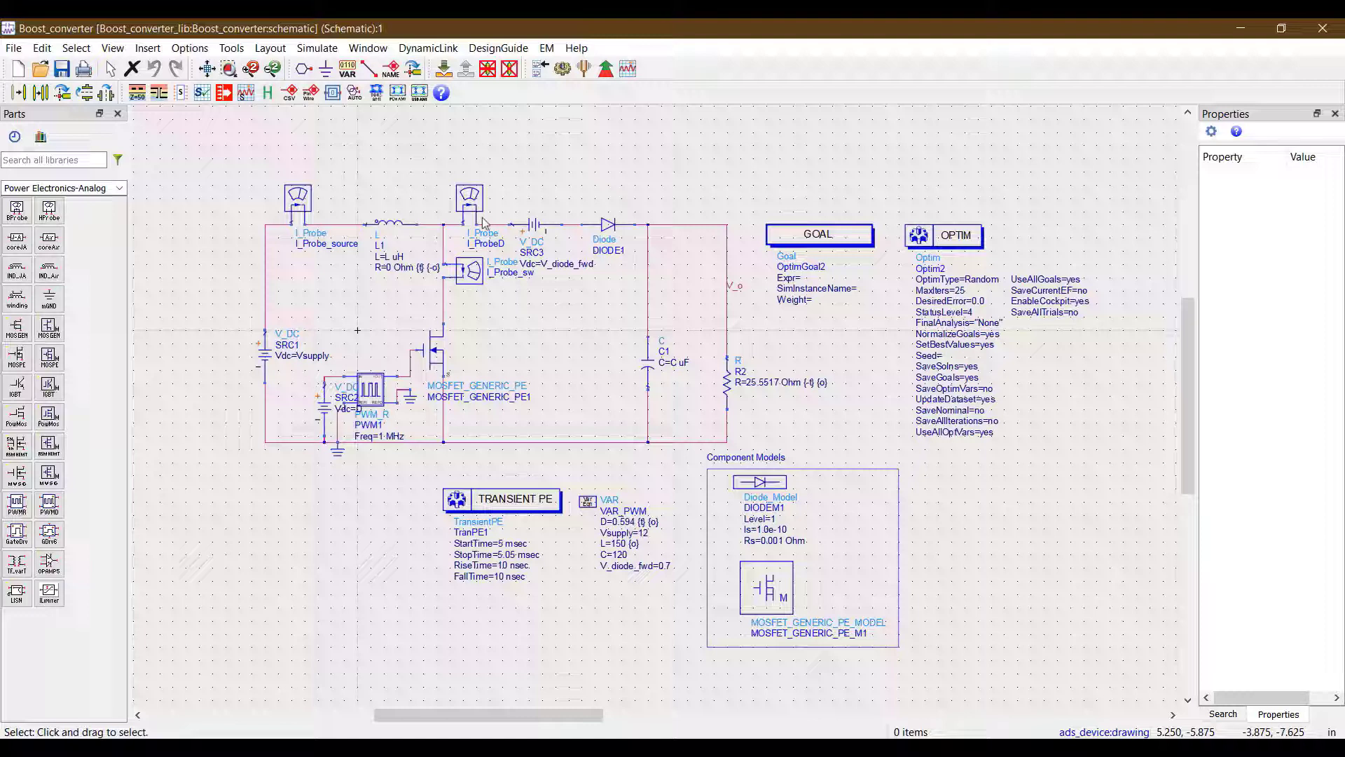
# Switch to the ADS main window and open the Boost_converter.dds data display.
pyautogui.click(595, 735)
pyautogui.click(551, 701)
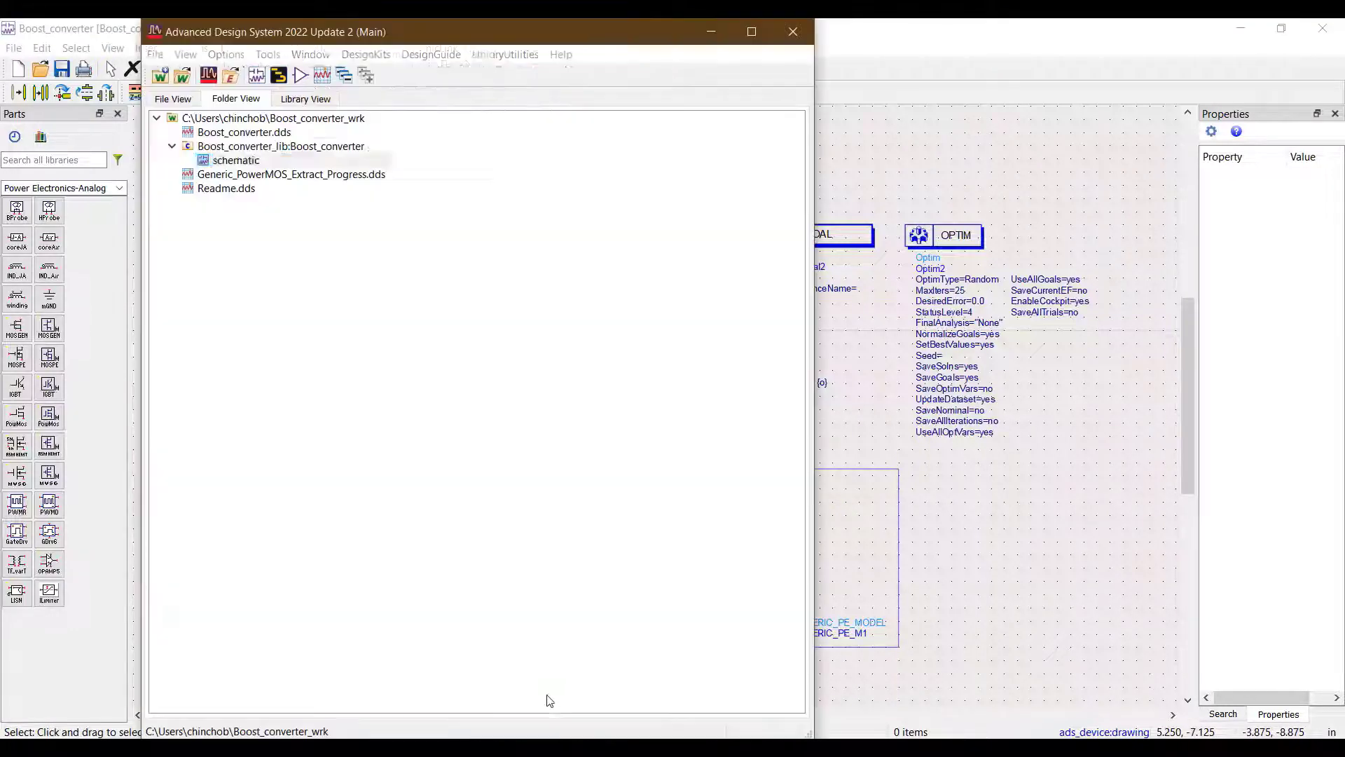
pyautogui.doubleClick(263, 133)
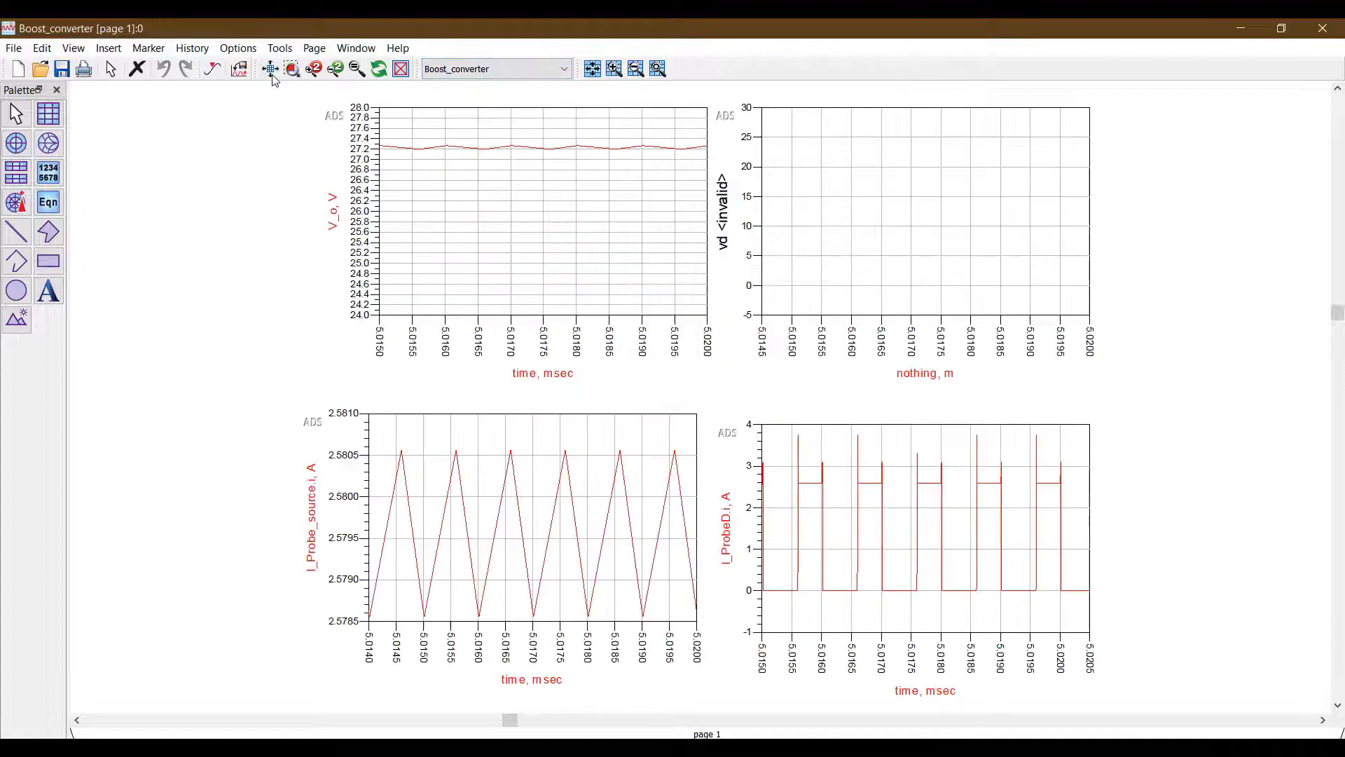
# Zoom into the I_Probe_source.i and V_o plots, then select the goal's I_Probe_source.i expression.
pyautogui.scroll(-3, 274, 79)
pyautogui.scroll(2, 333, 263)
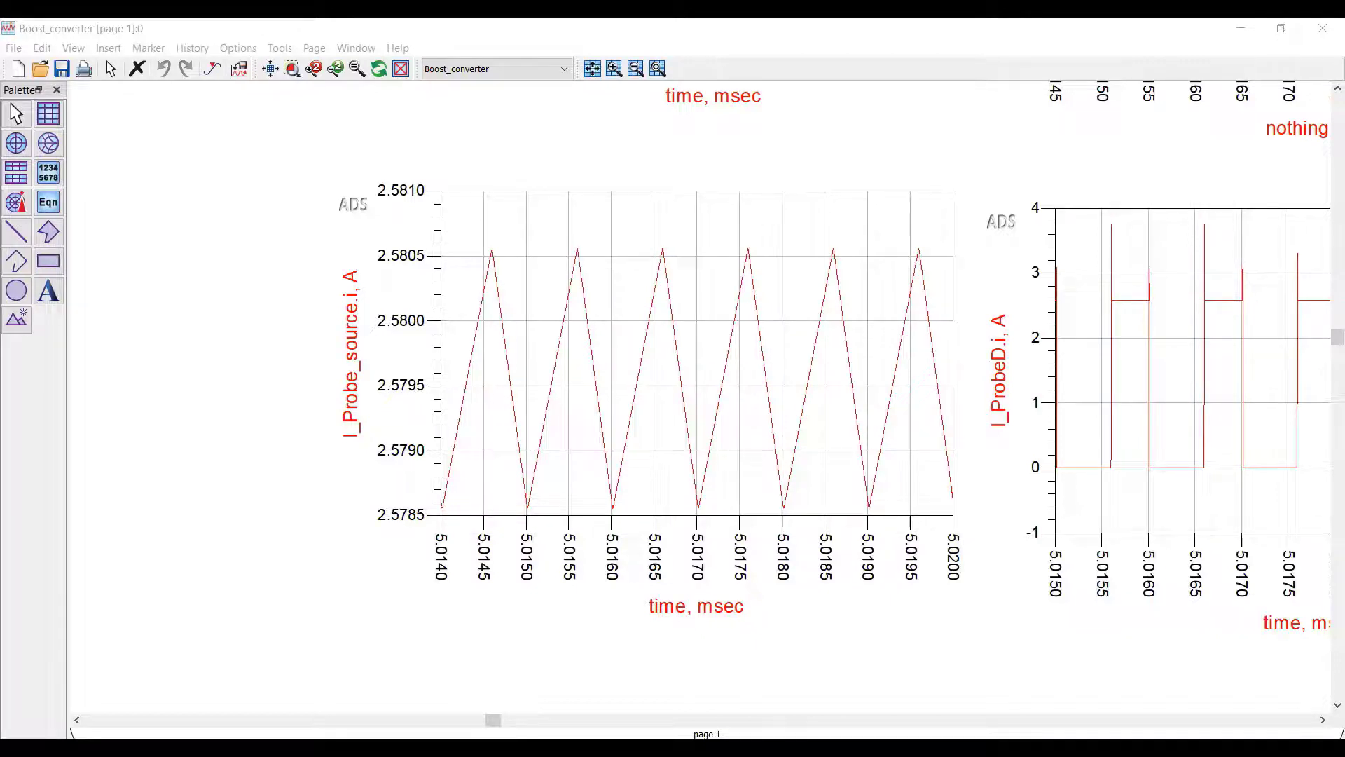
pyautogui.scroll(-3, 691, 276)
pyautogui.scroll(4, 694, 292)
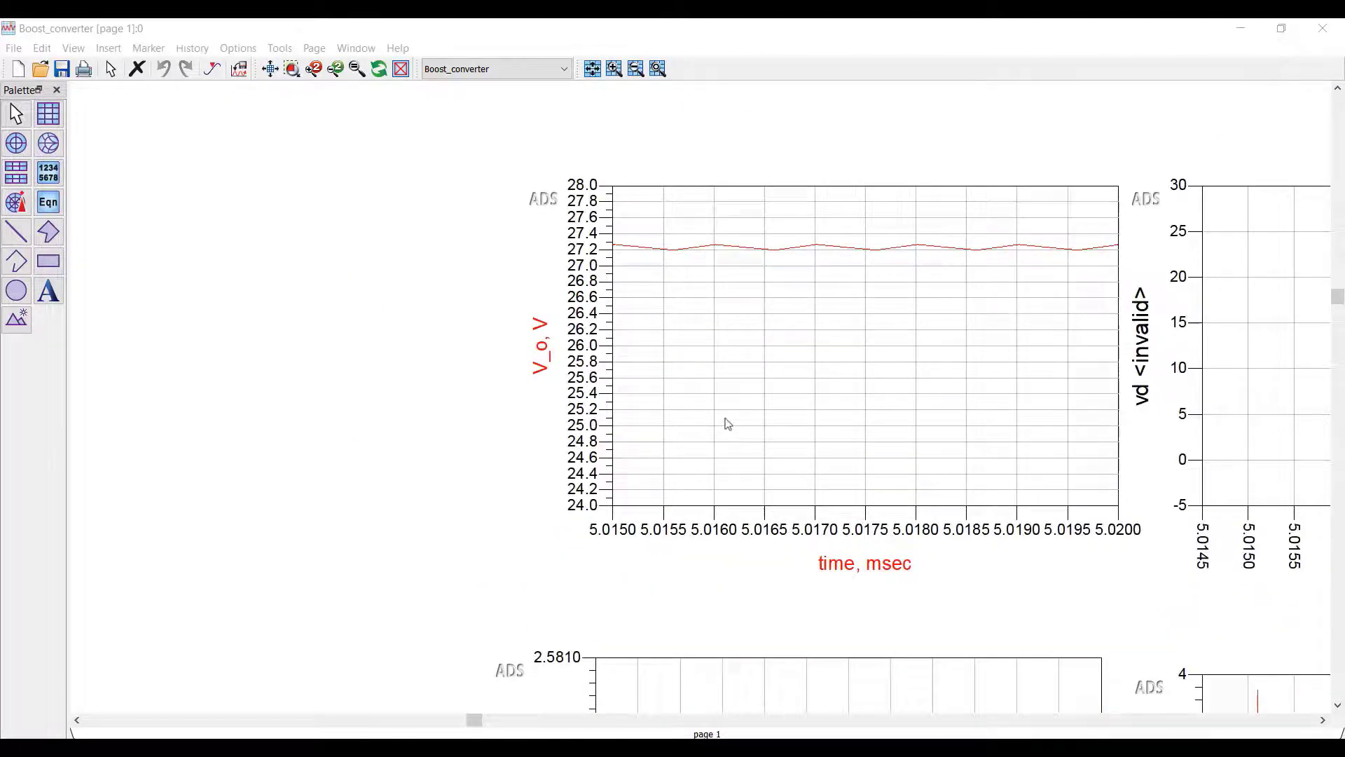
pyautogui.scroll(1, 735, 456)
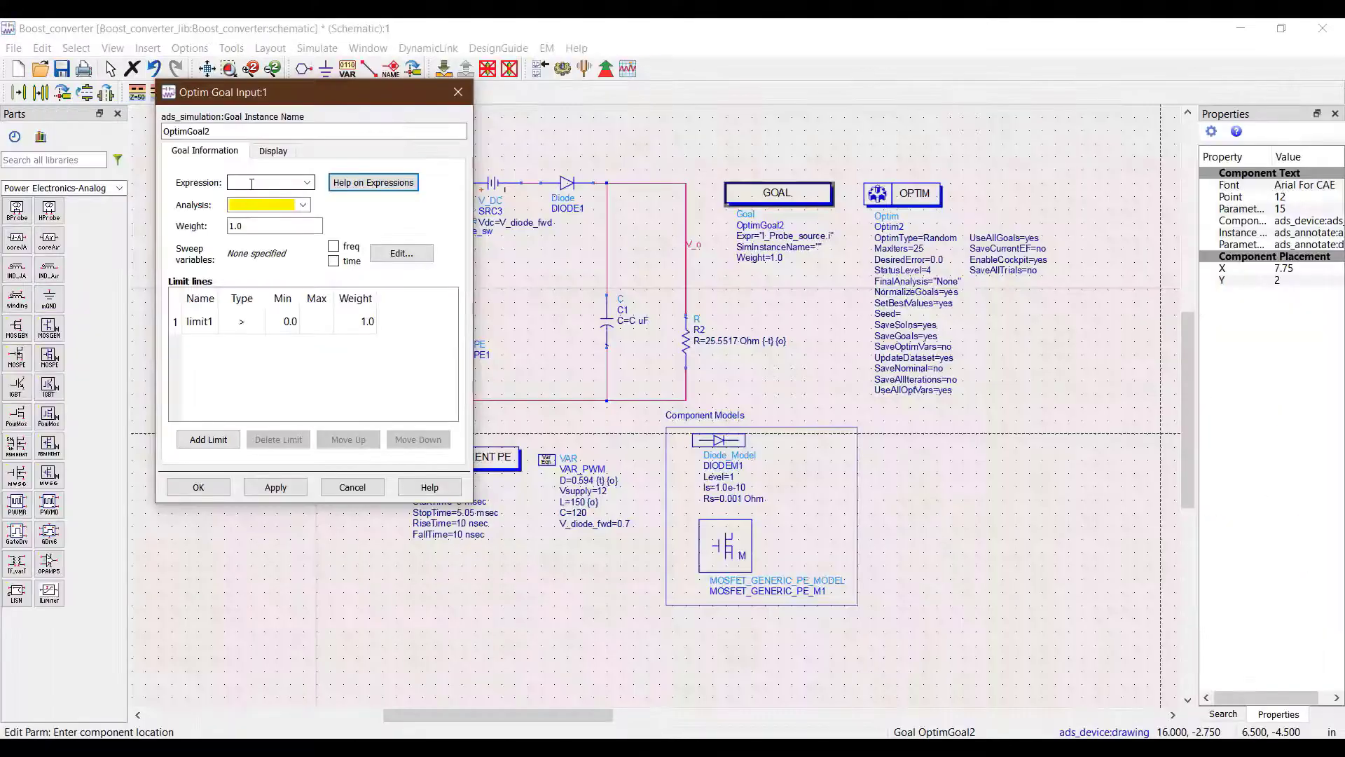
pyautogui.moveTo(297, 183); pyautogui.dragTo(240, 182)
# Apply the I_Probe_source.i expression and evaluate the goal from TranPE1, adding no sweep variables.
pyautogui.hotkey('shift', 'Right')
pyautogui.hotkey('shift', 'Right')
pyautogui.hotkey('shift', 'Right')
pyautogui.hotkey('shift', 'Right')
pyautogui.hotkey('shift', 'Right')
pyautogui.hotkey('shift', 'Right')
pyautogui.hotkey('shift', 'Right')
pyautogui.hotkey('shift', 'Right')
pyautogui.hotkey('shift', 'Right')
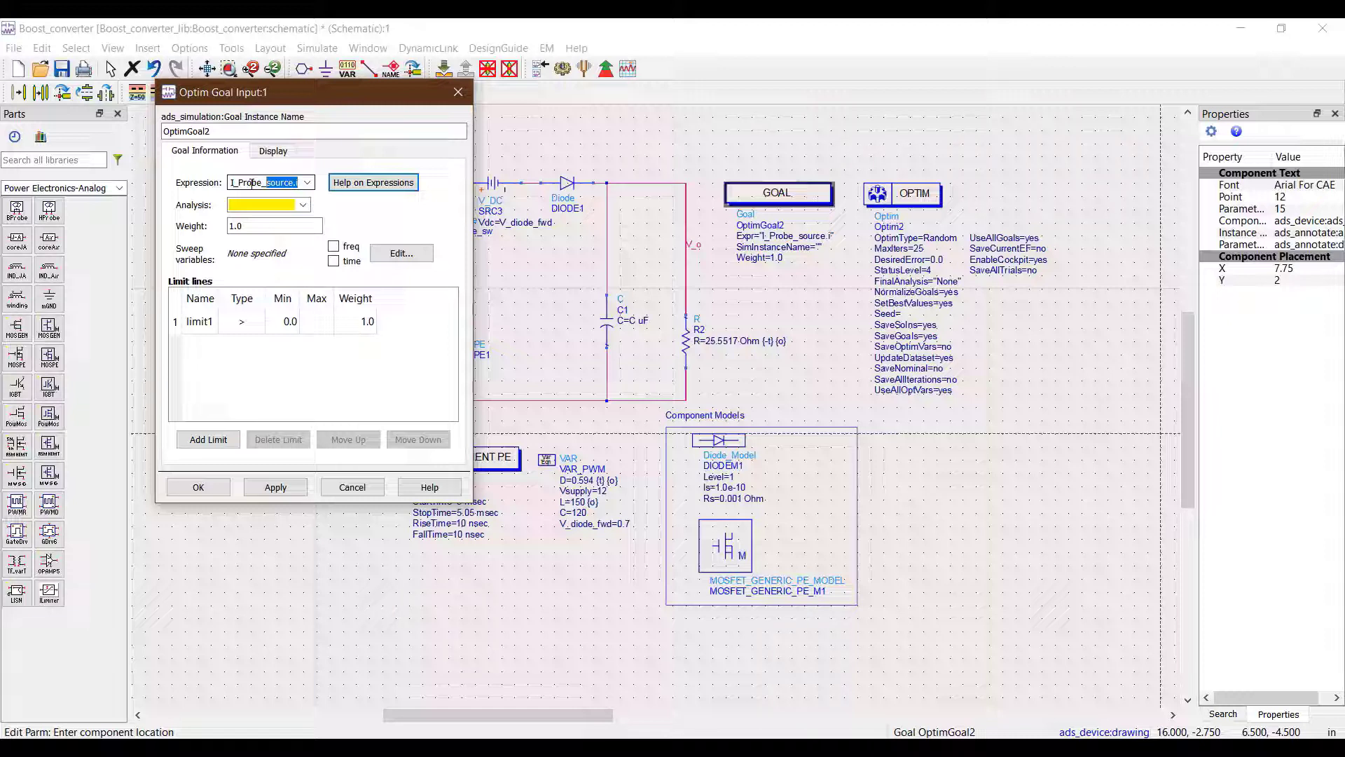
pyautogui.hotkey('shift', 'Right')
pyautogui.hotkey('shift', 'Right')
pyautogui.hotkey('shift', 'Right')
pyautogui.hotkey('shift', 'Right')
pyautogui.hotkey('shift', 'Right')
pyautogui.click(281, 497)
pyautogui.click(288, 204)
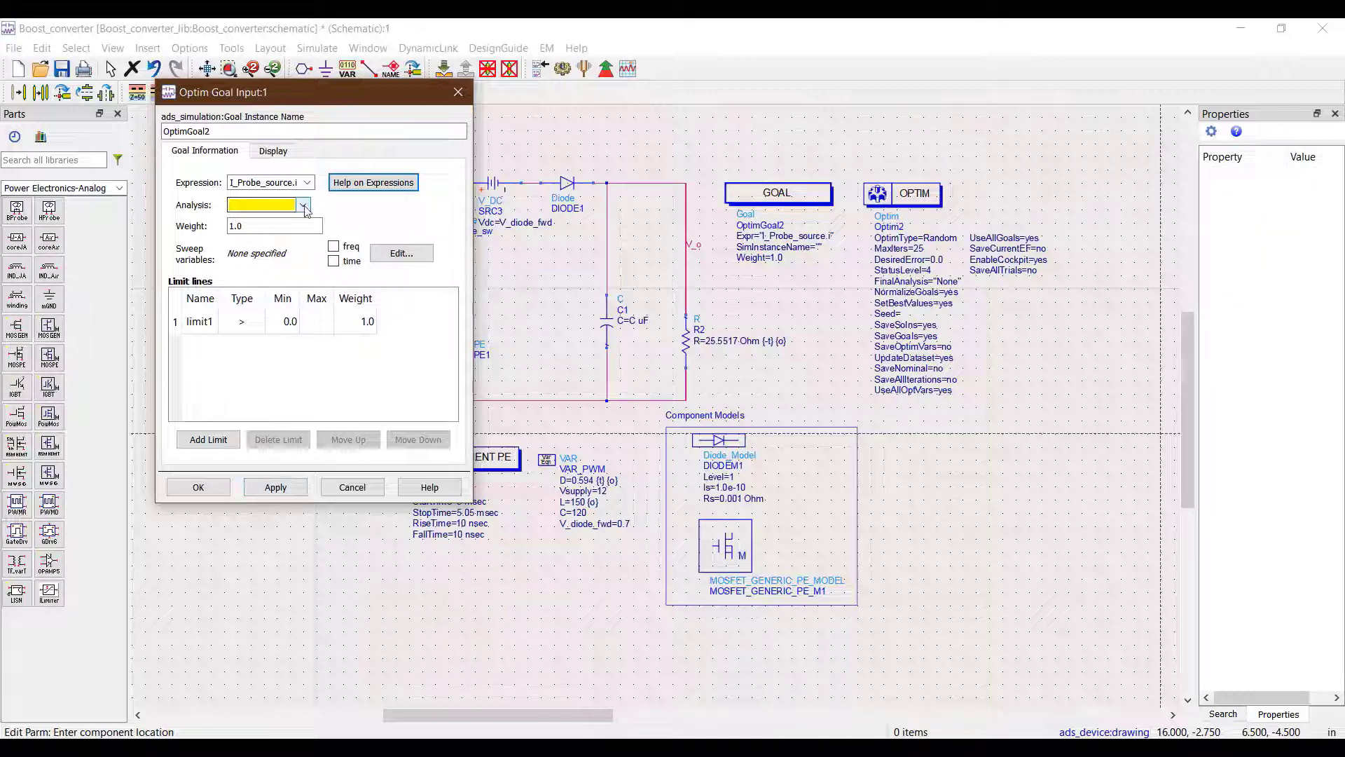
pyautogui.click(287, 219)
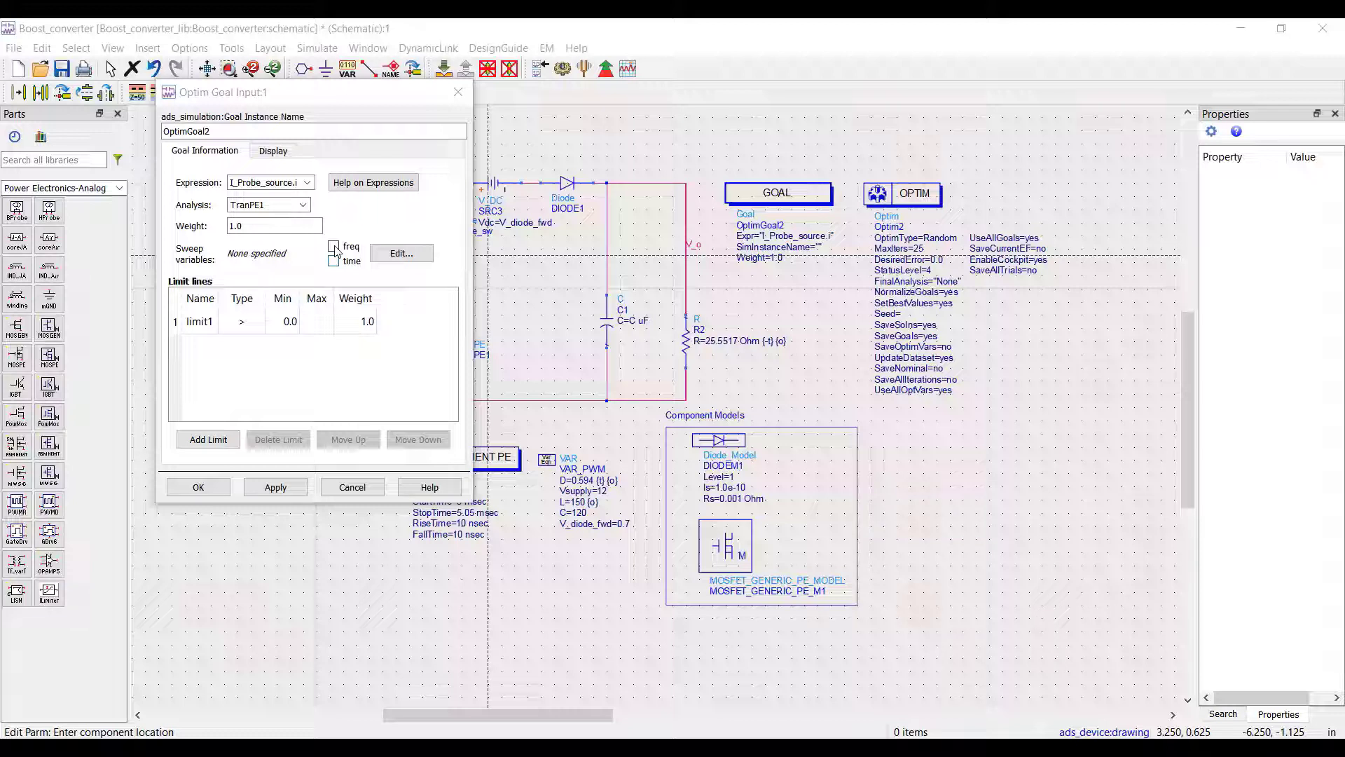
pyautogui.click(402, 253)
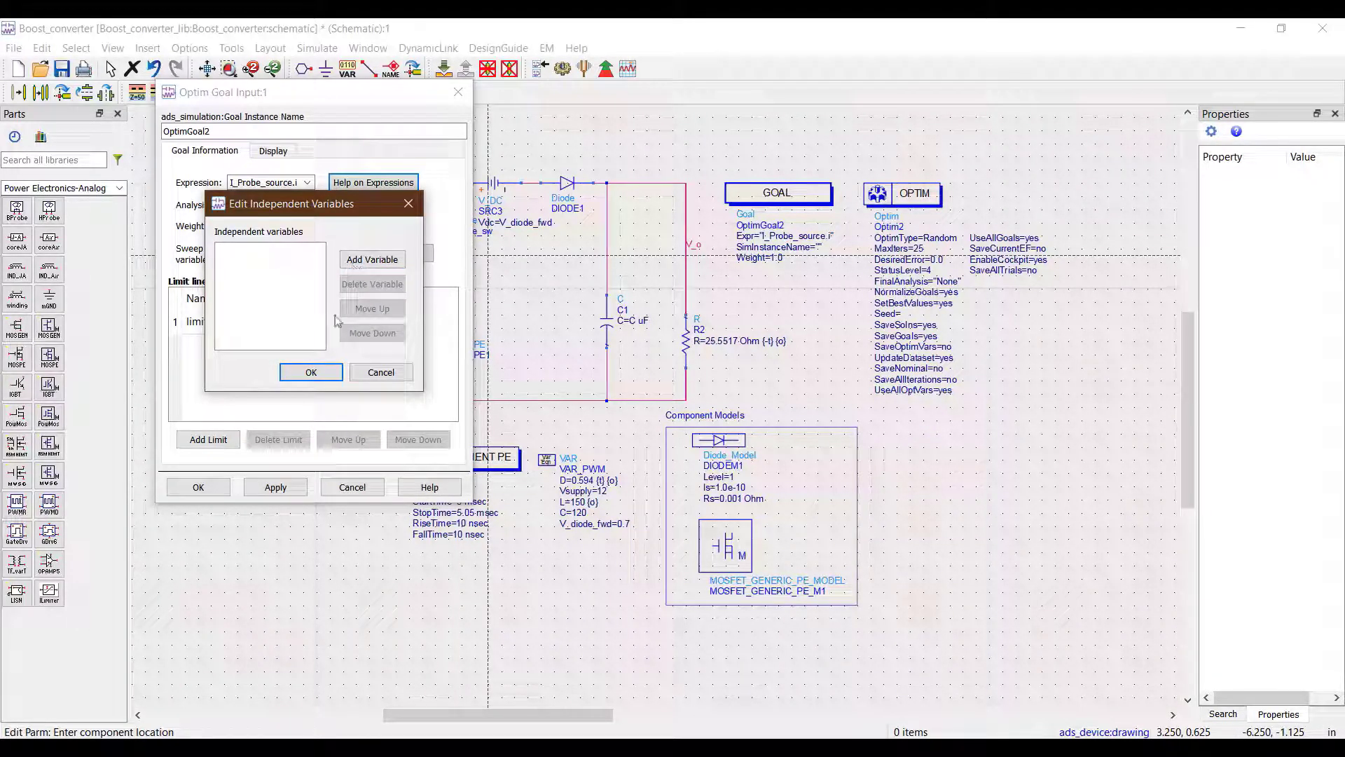
pyautogui.click(311, 372)
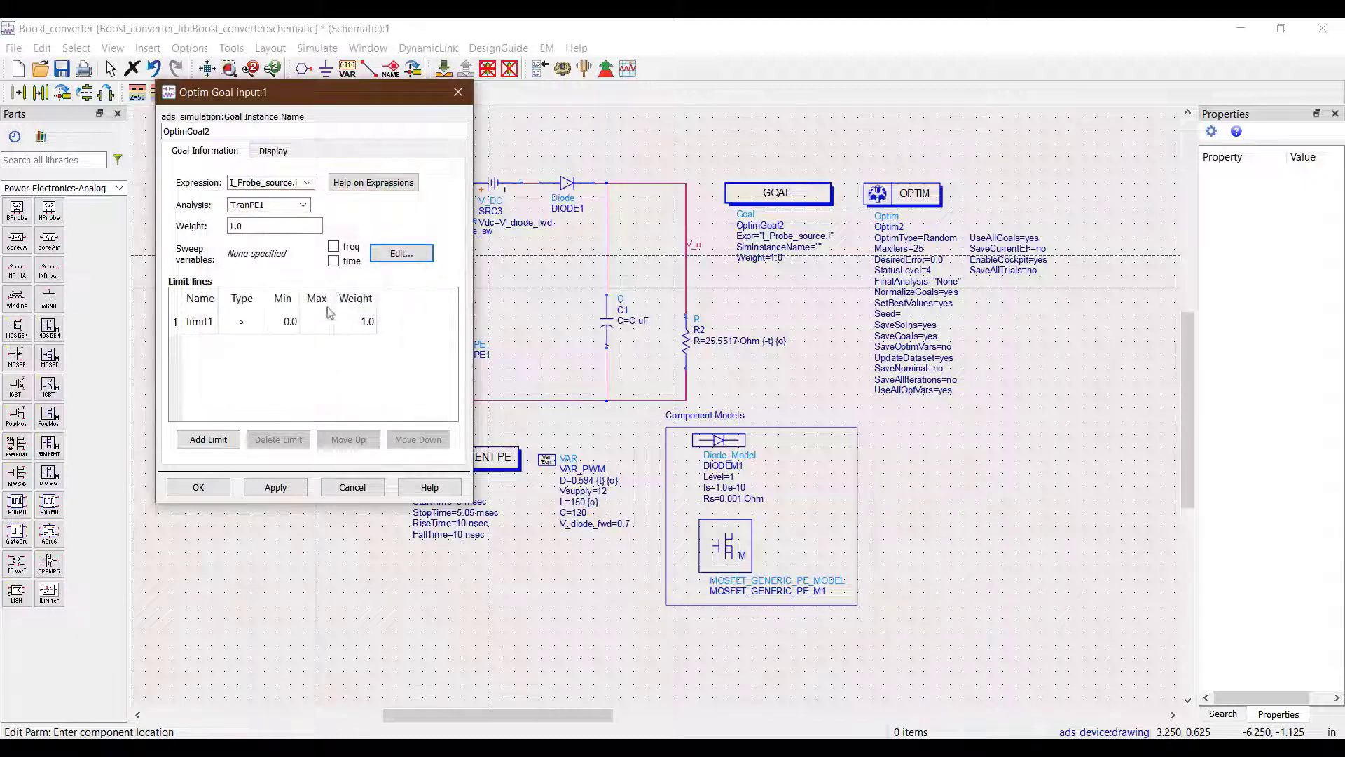
# Sweep the goal over time and make limit1 Inside with Min 2.578 and Max 2.582.
pyautogui.click(333, 261)
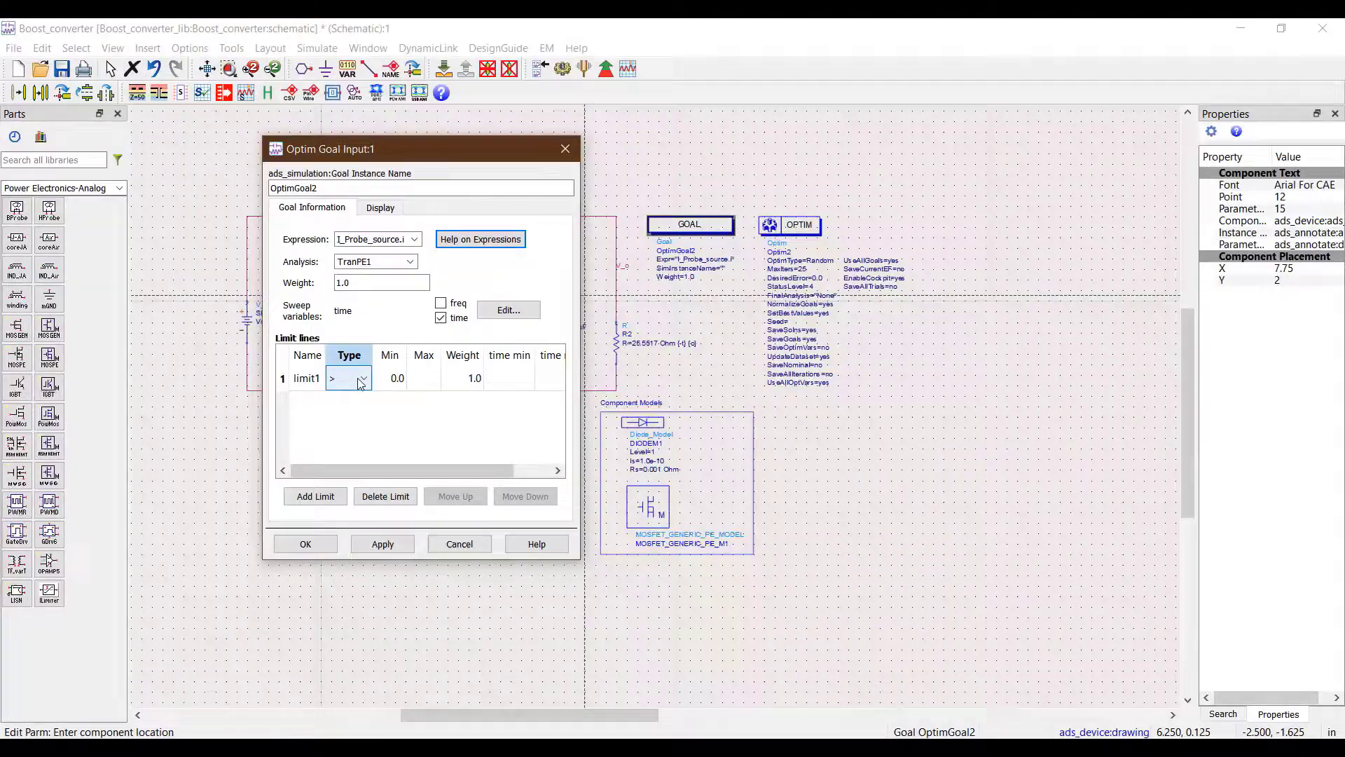
pyautogui.click(349, 377)
pyautogui.click(350, 445)
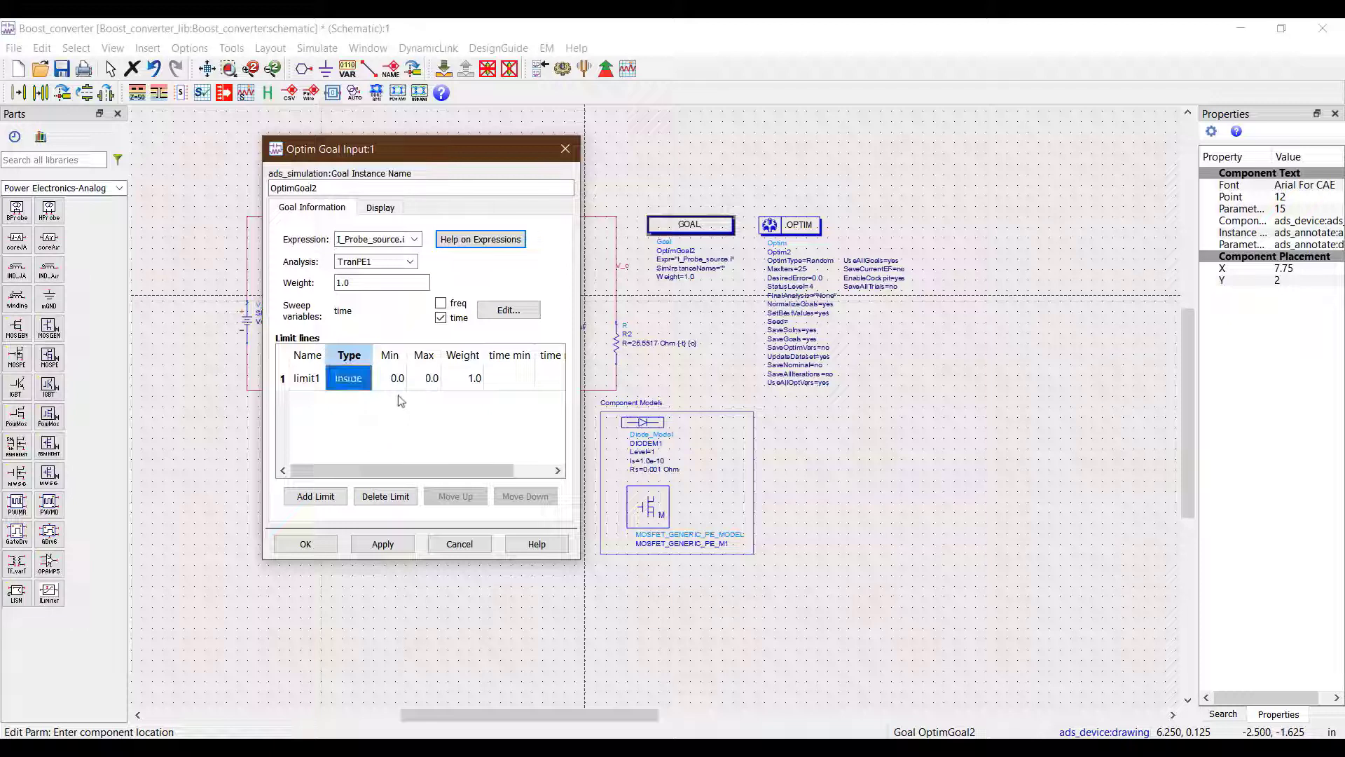
pyautogui.click(400, 379)
pyautogui.write('2.578')
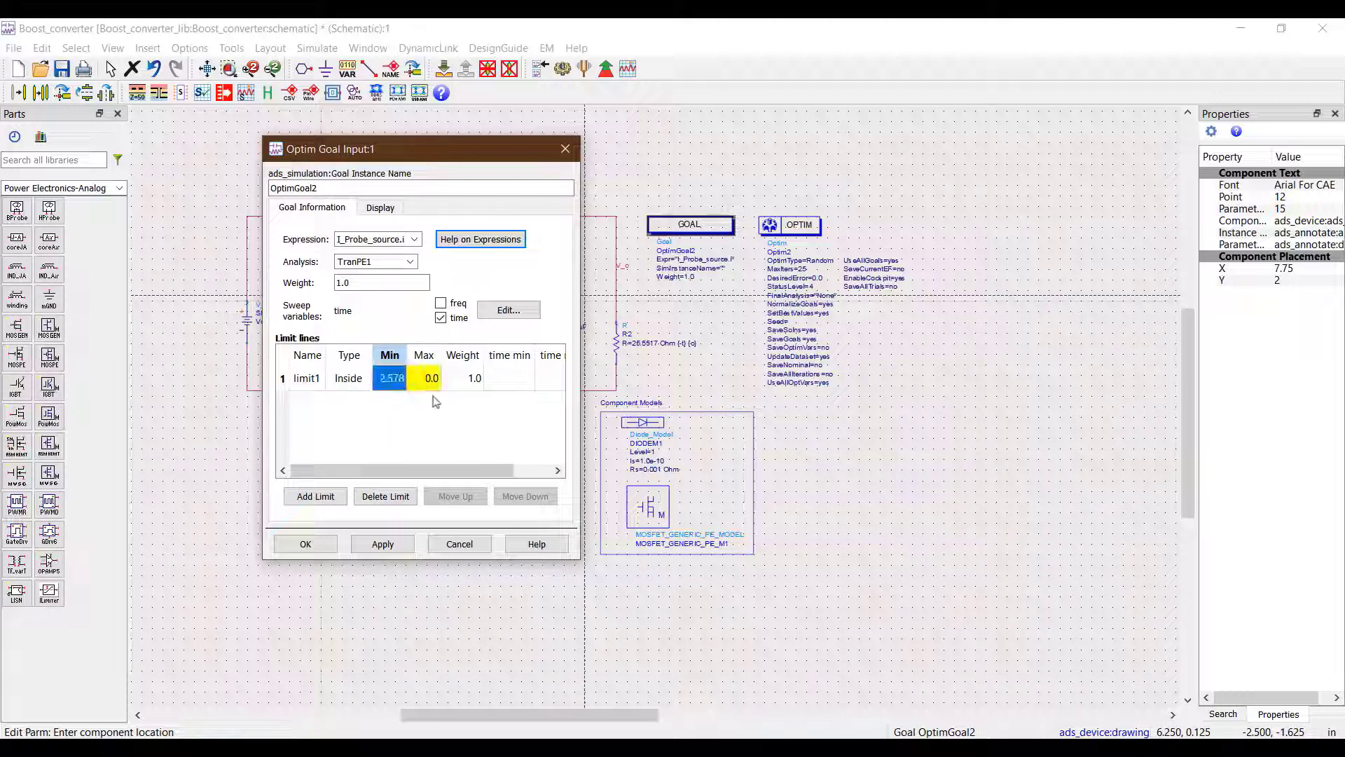
pyautogui.click(434, 382)
pyautogui.write('2.582')
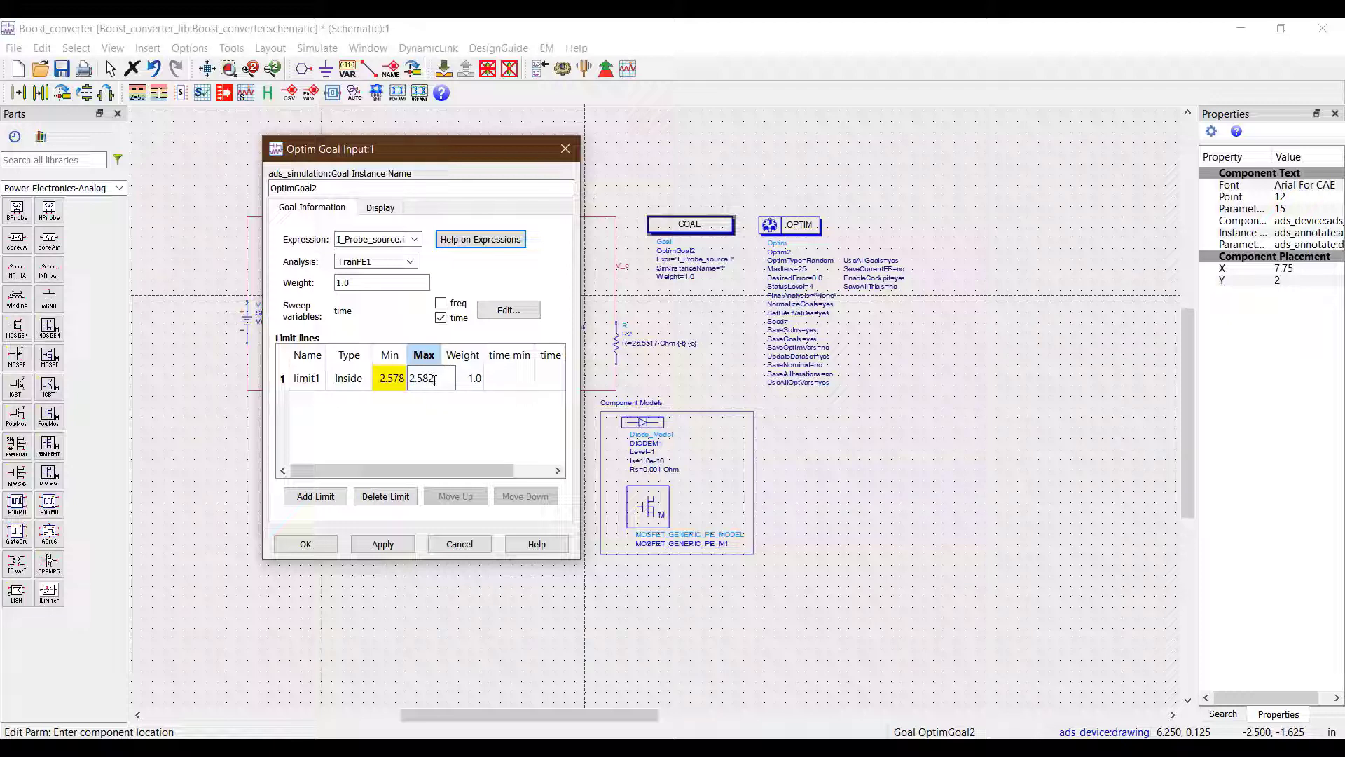
pyautogui.press('Return')
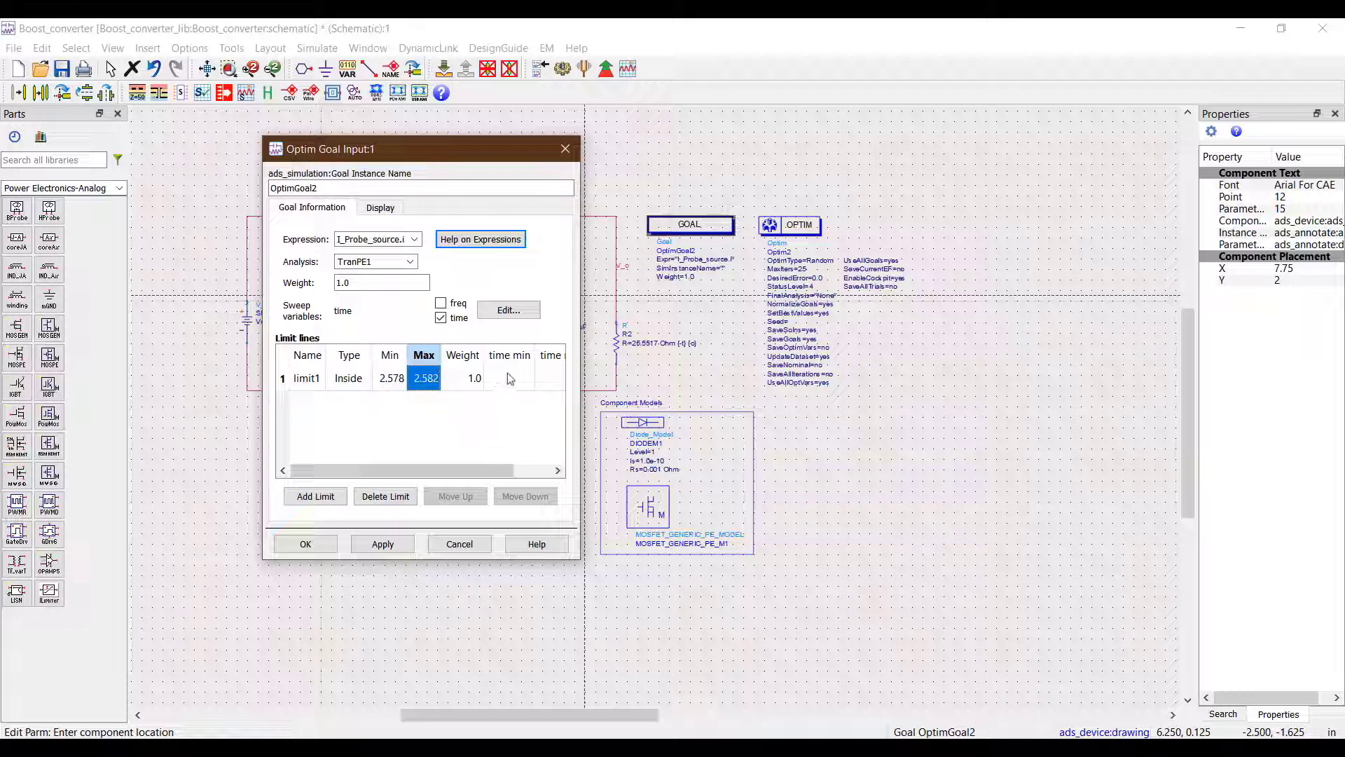
# Limit limit1 to the 5m–5.05m time range and apply it to the goal.
pyautogui.moveTo(471, 476); pyautogui.dragTo(508, 476)
pyautogui.click(487, 376)
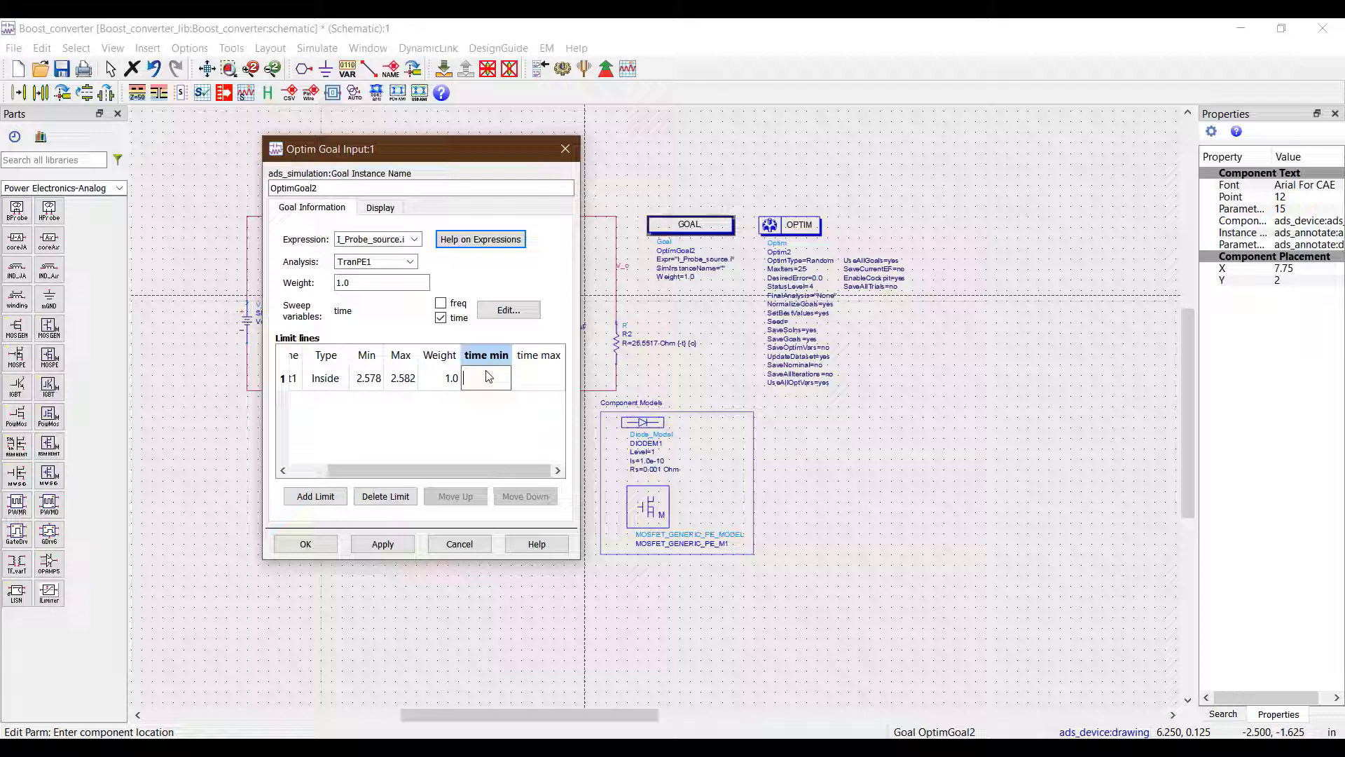
pyautogui.write('5m')
pyautogui.press('Return')
pyautogui.click(532, 377)
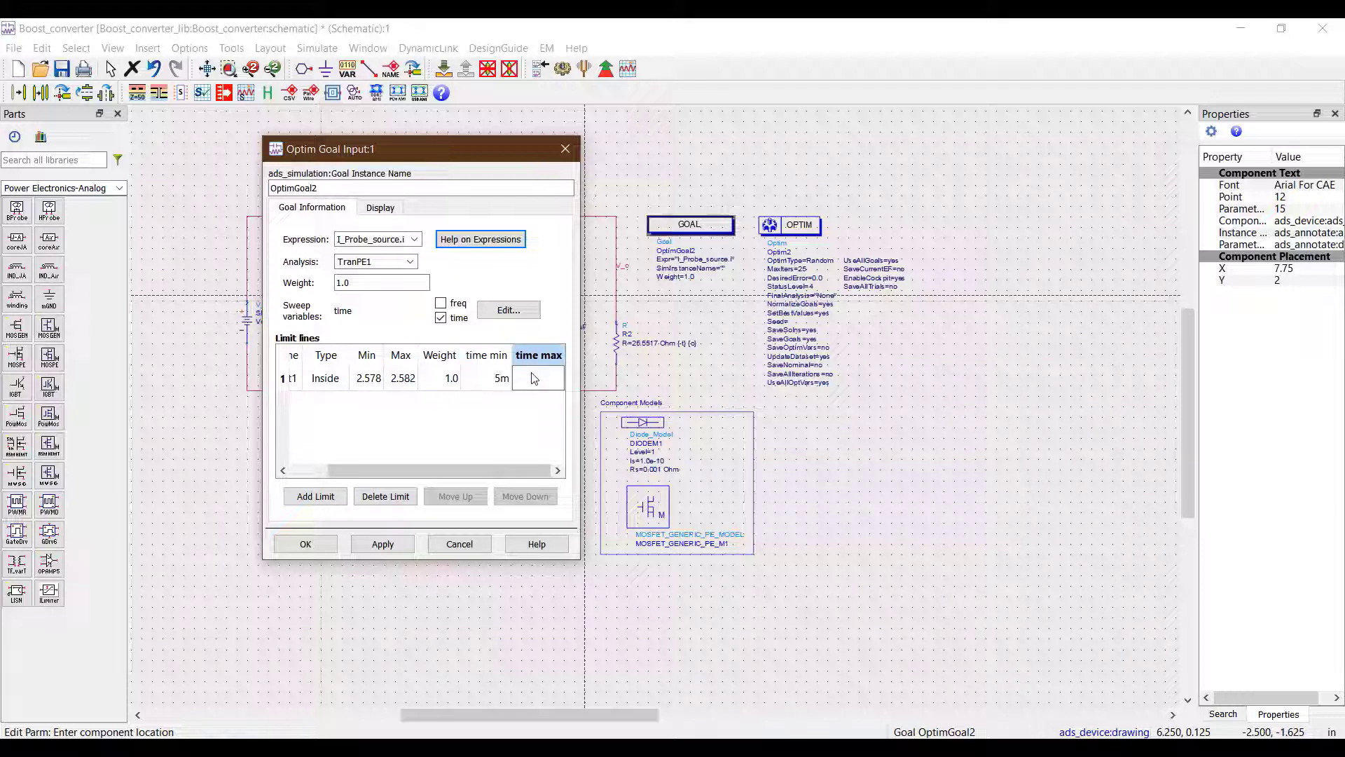
pyautogui.write('5.05m')
pyautogui.click(394, 545)
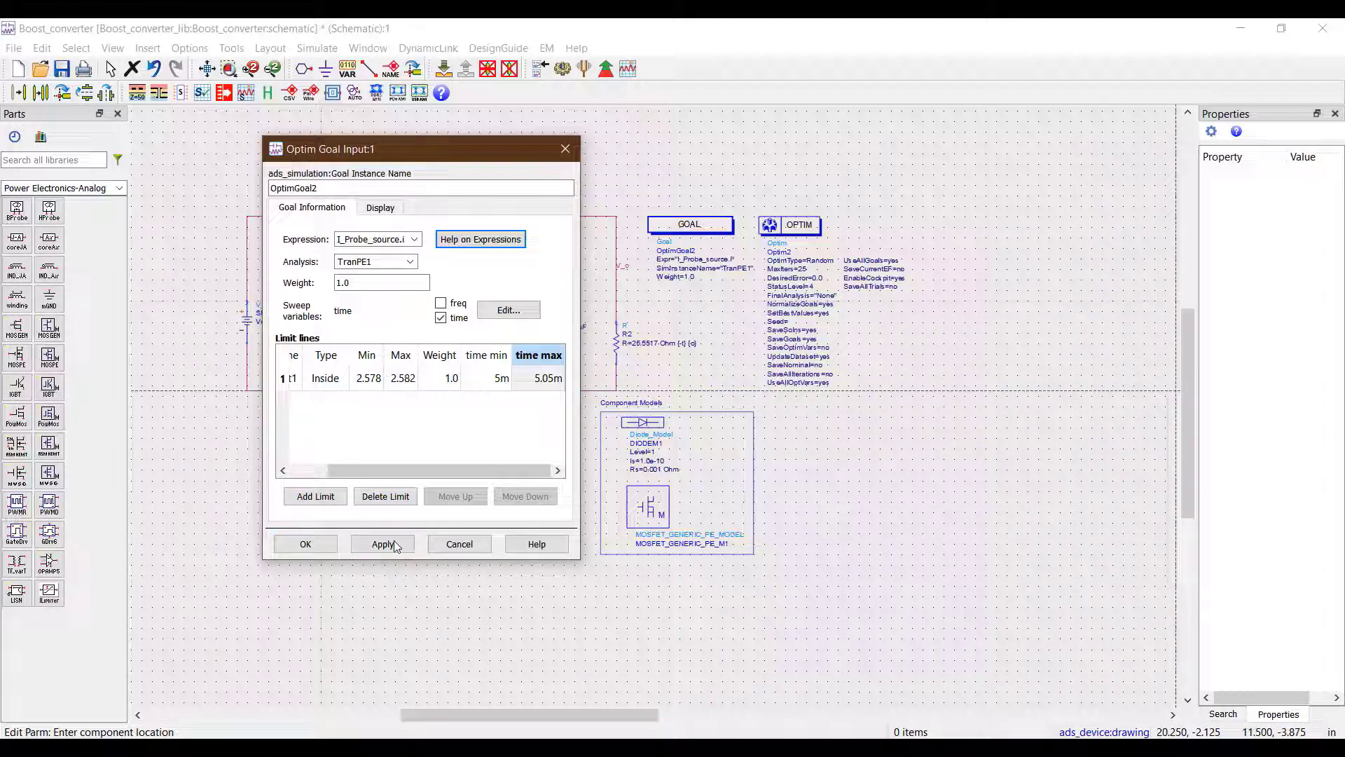
# Change the Optim2 number of iterations from 25 to 1000 and apply it.
pyautogui.click(306, 544)
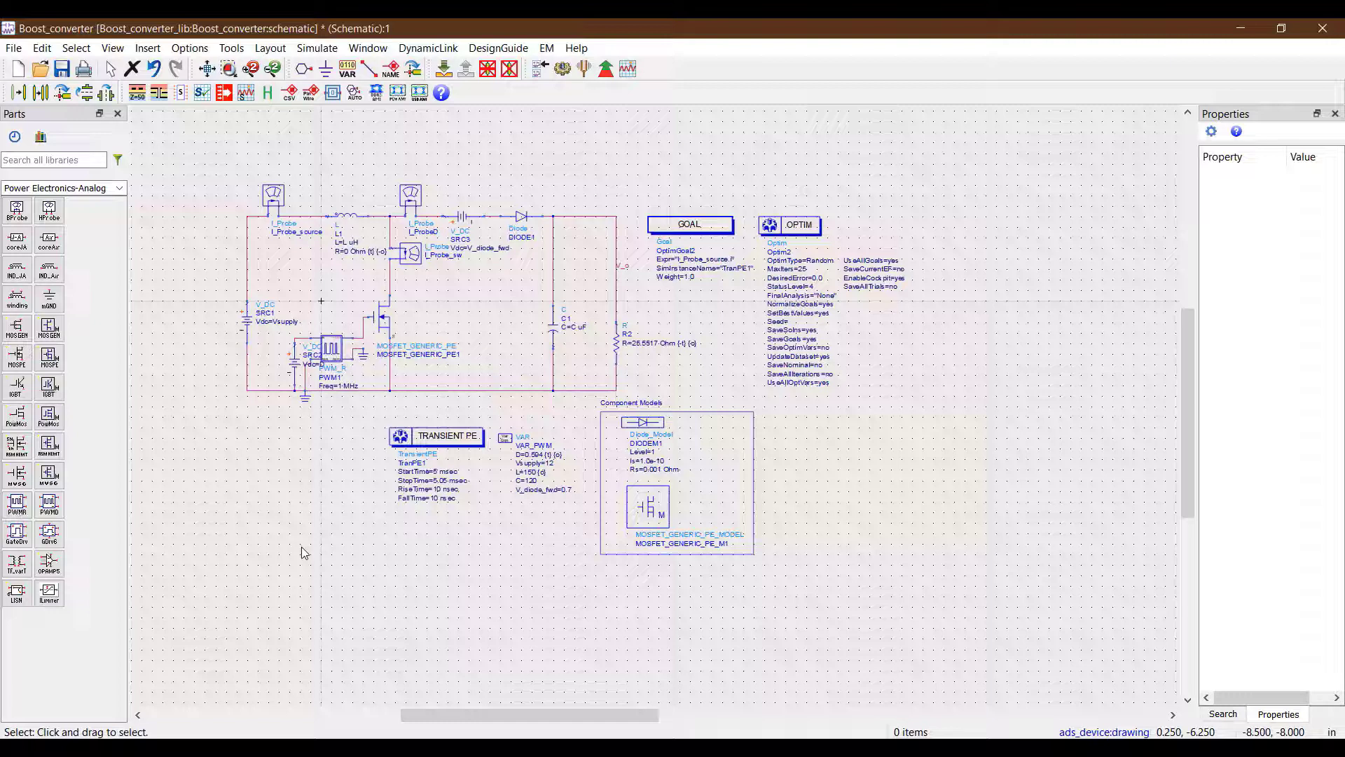
pyautogui.scroll(1, 1021, 279)
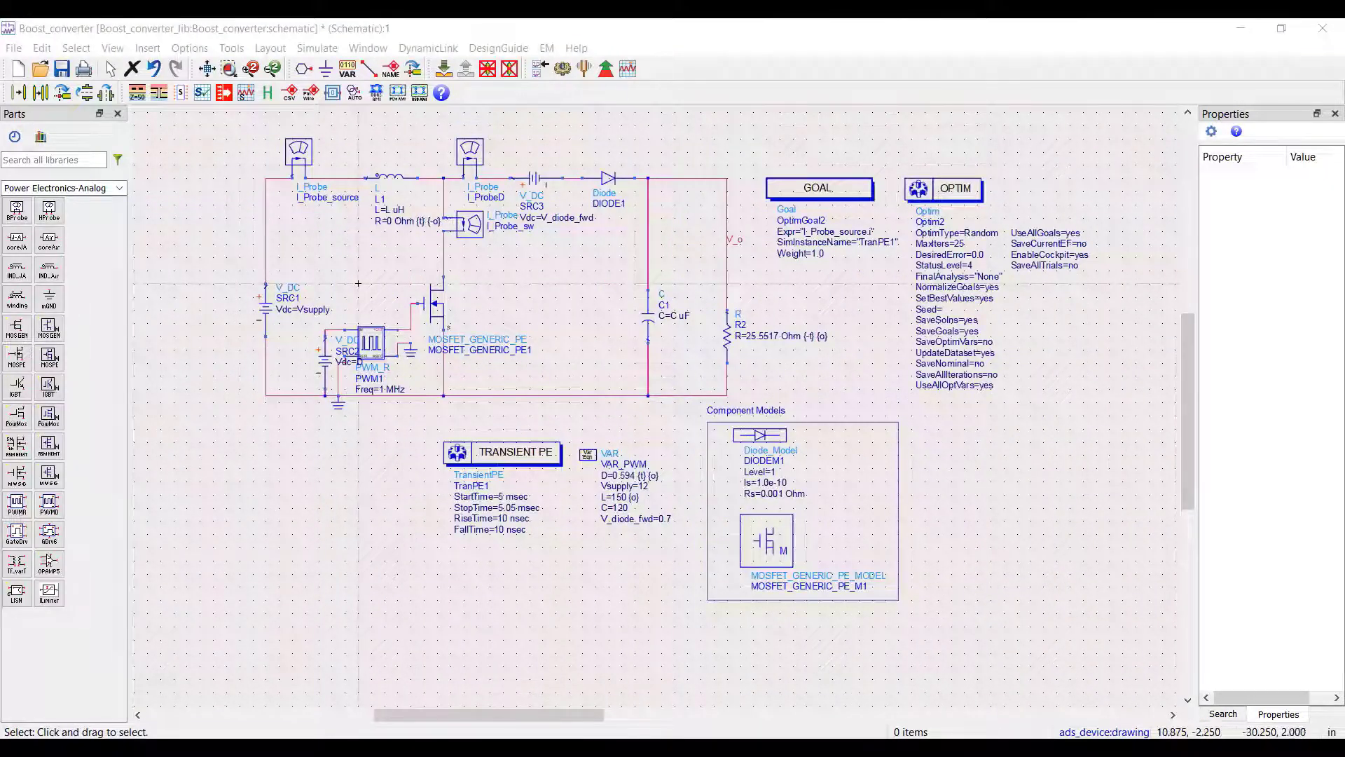
pyautogui.doubleClick(942, 188)
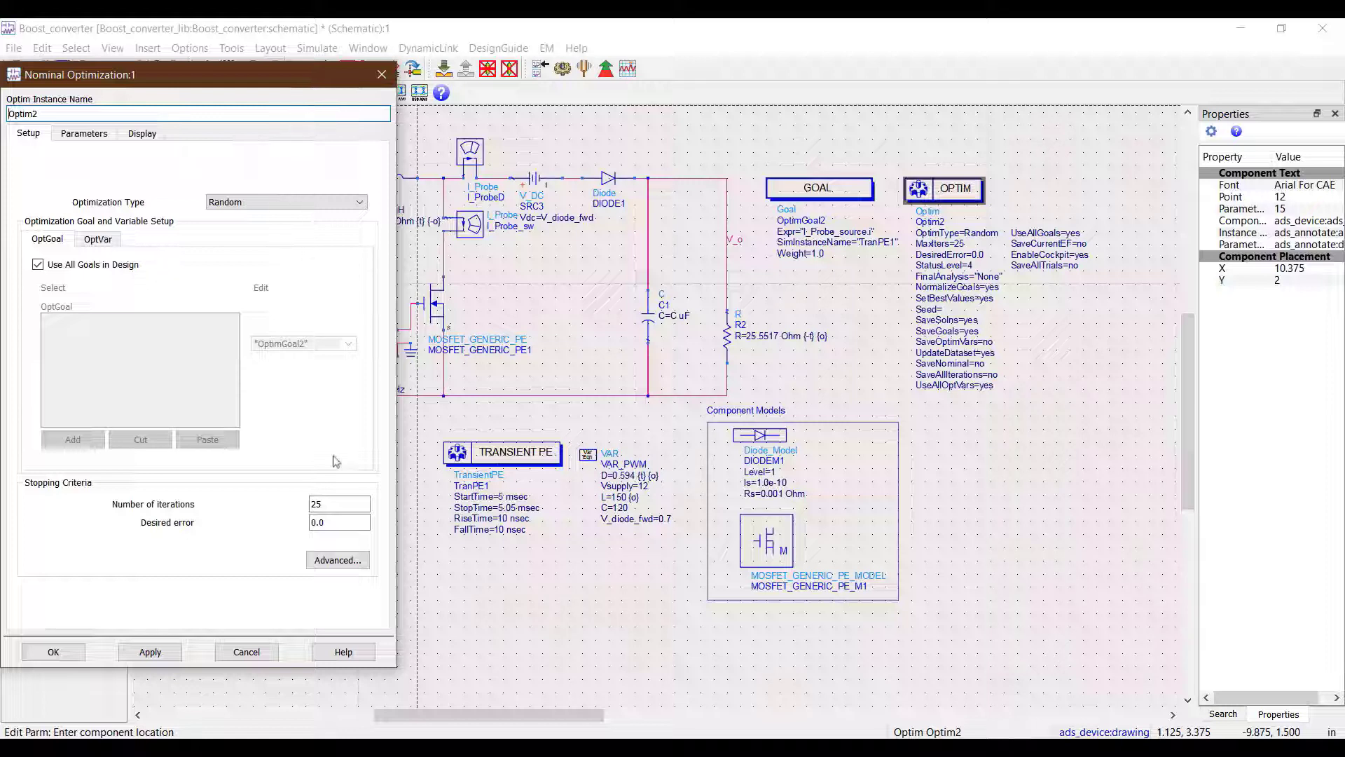
pyautogui.click(339, 502)
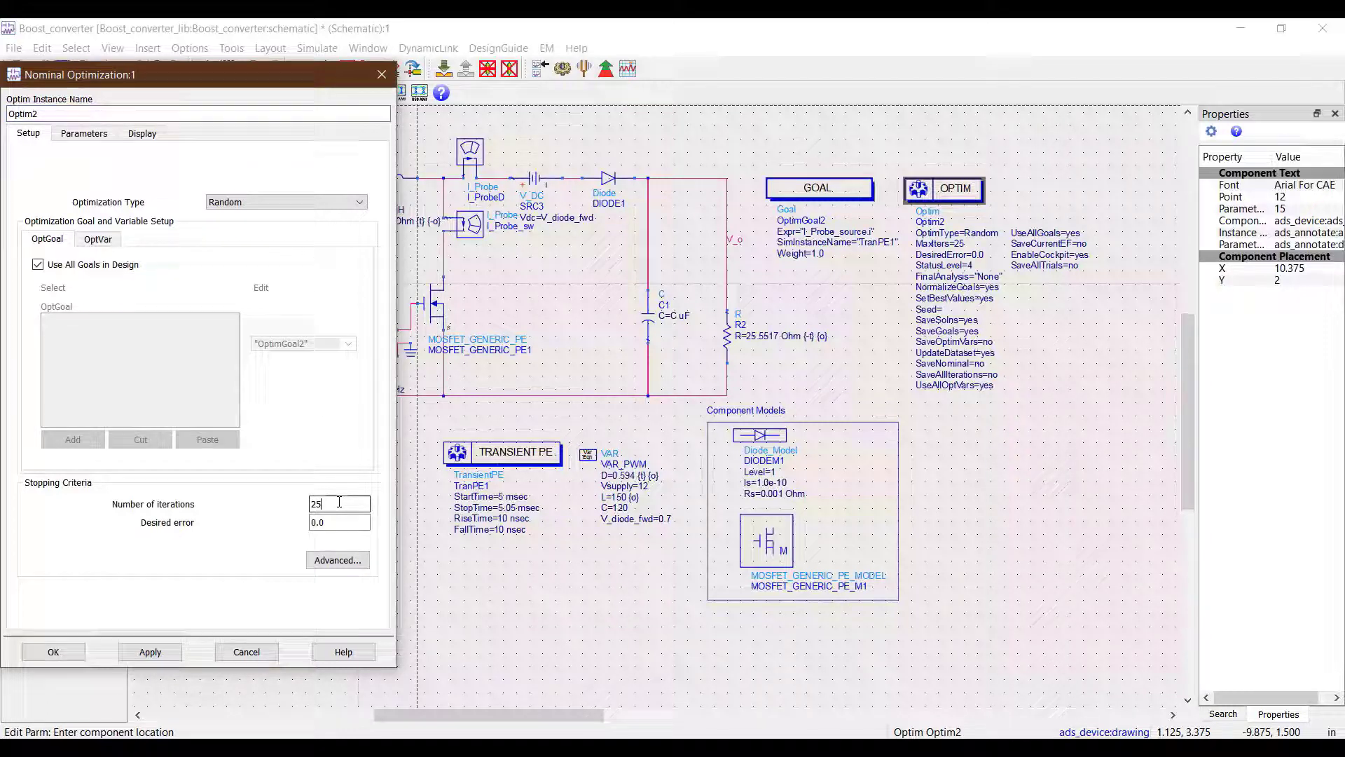
pyautogui.press('BackSpace')
pyautogui.press('BackSpace')
pyautogui.write('1000')
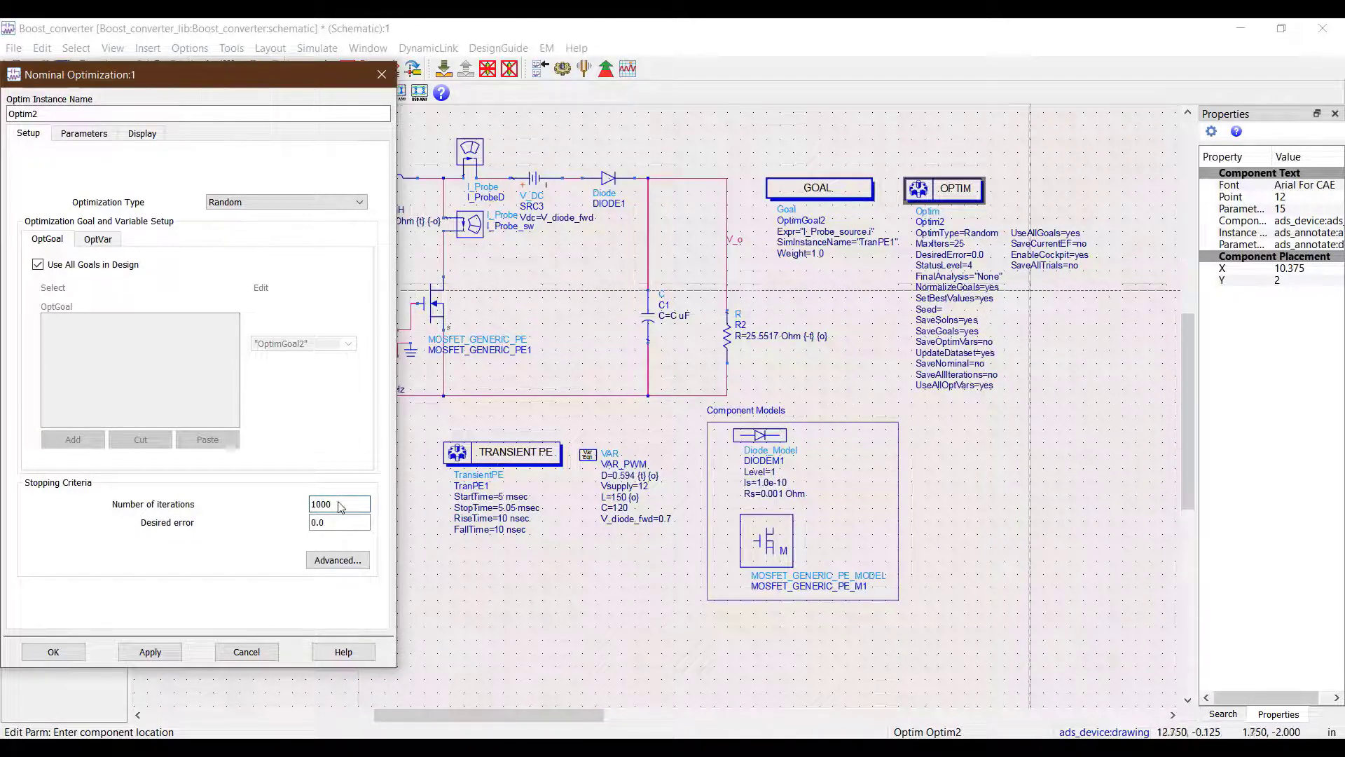
pyautogui.click(1175, 303)
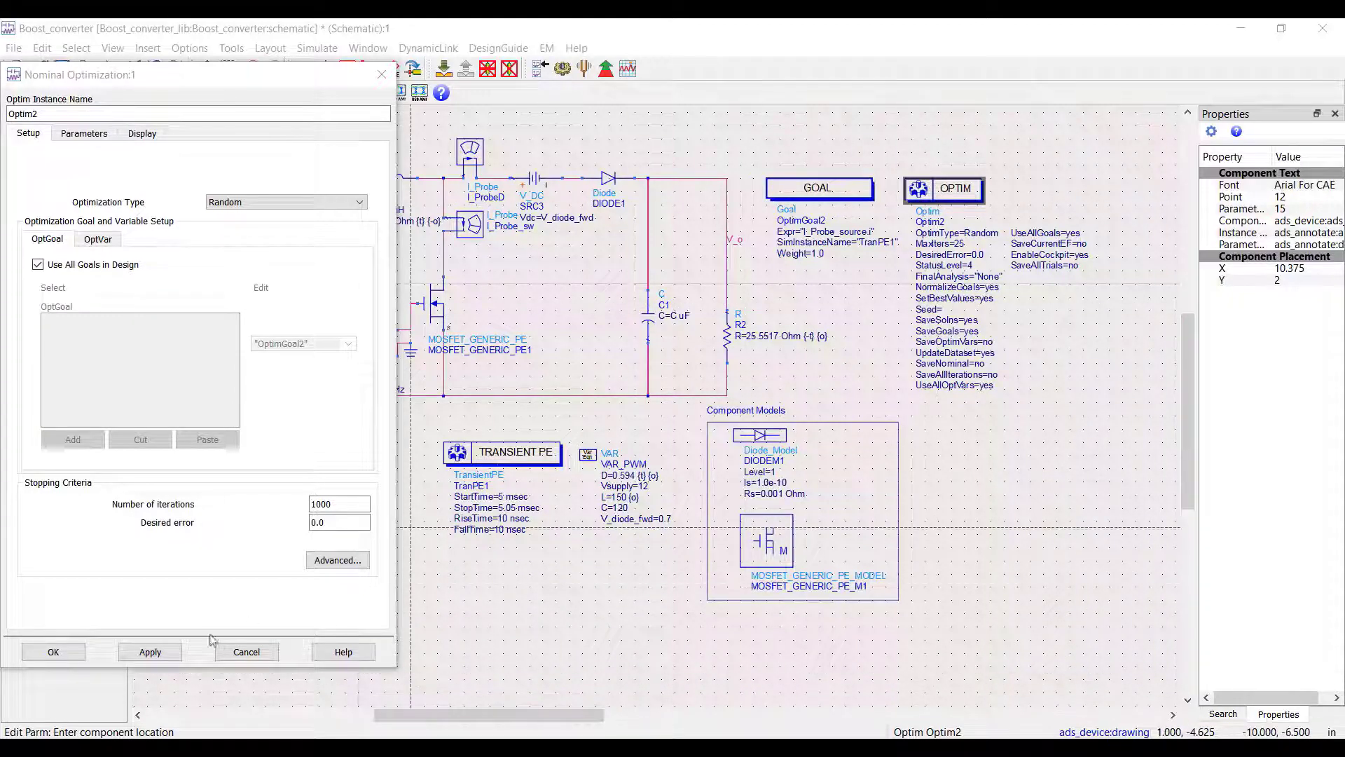
pyautogui.click(157, 656)
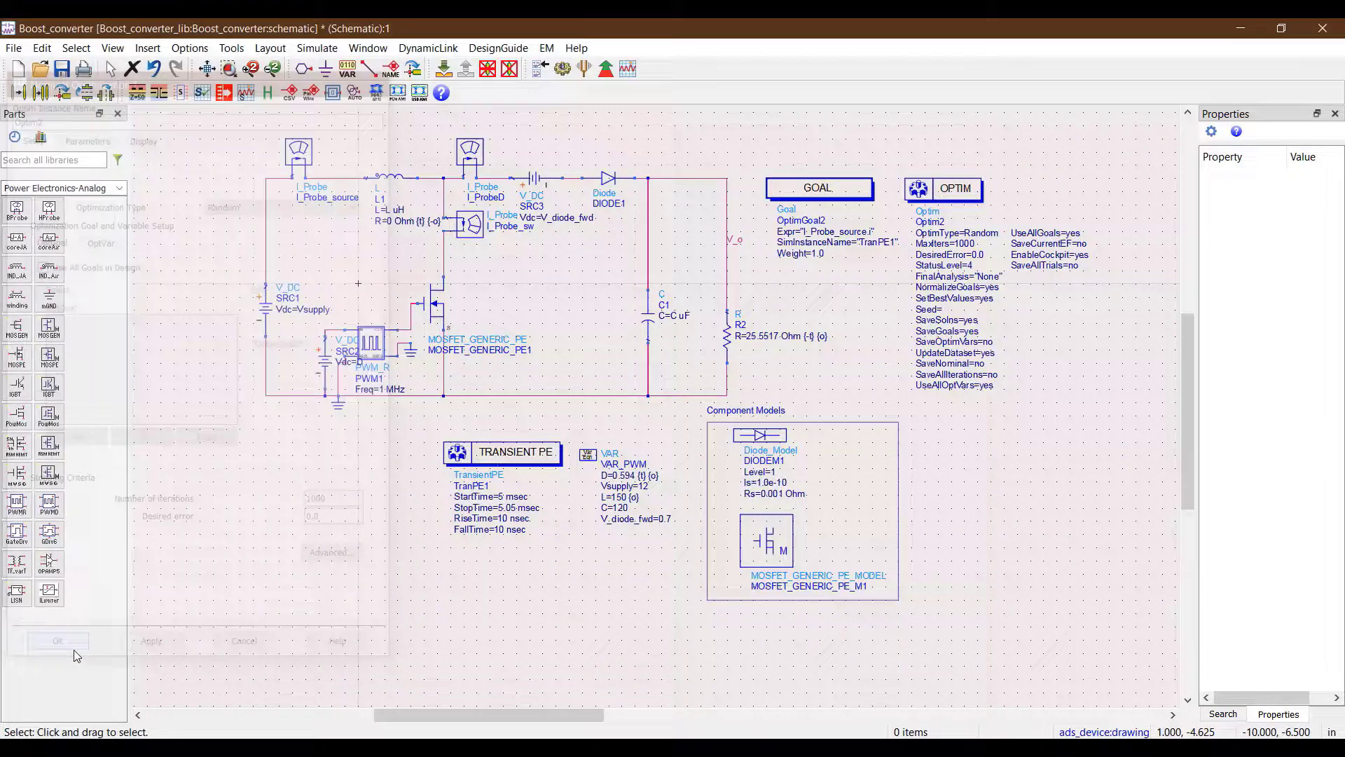
# Close the optimizer settings and open Simulate > Simulation Variables Setup.
pyautogui.click(77, 653)
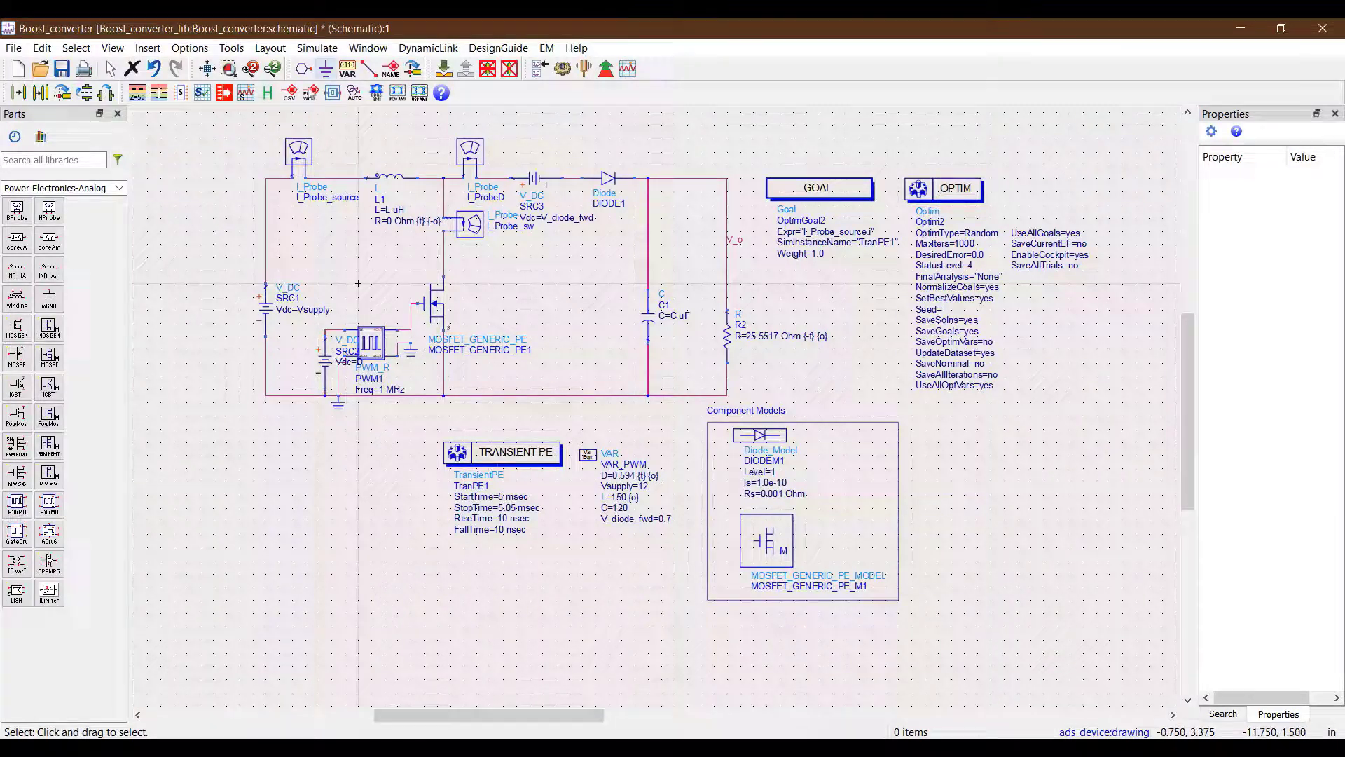
pyautogui.click(315, 48)
pyautogui.click(315, 64)
pyautogui.click(316, 48)
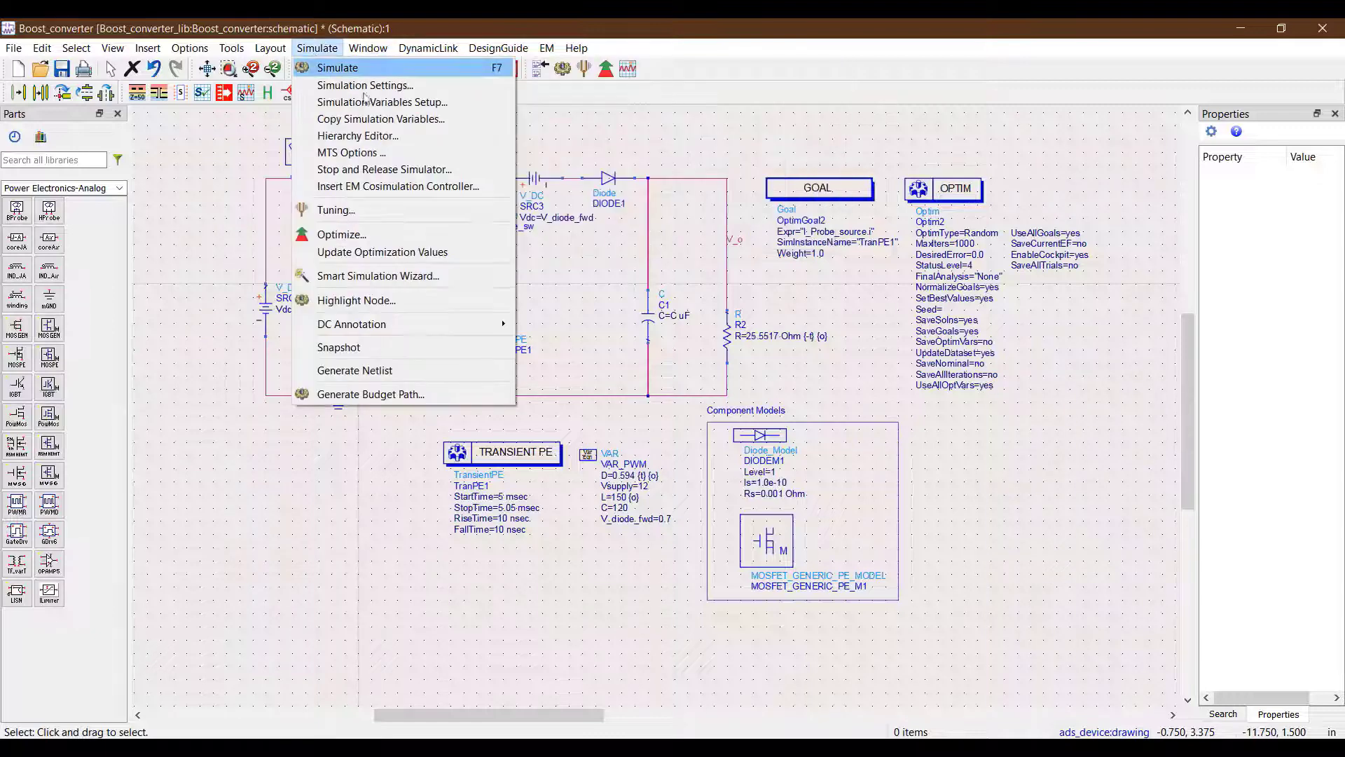
pyautogui.click(373, 103)
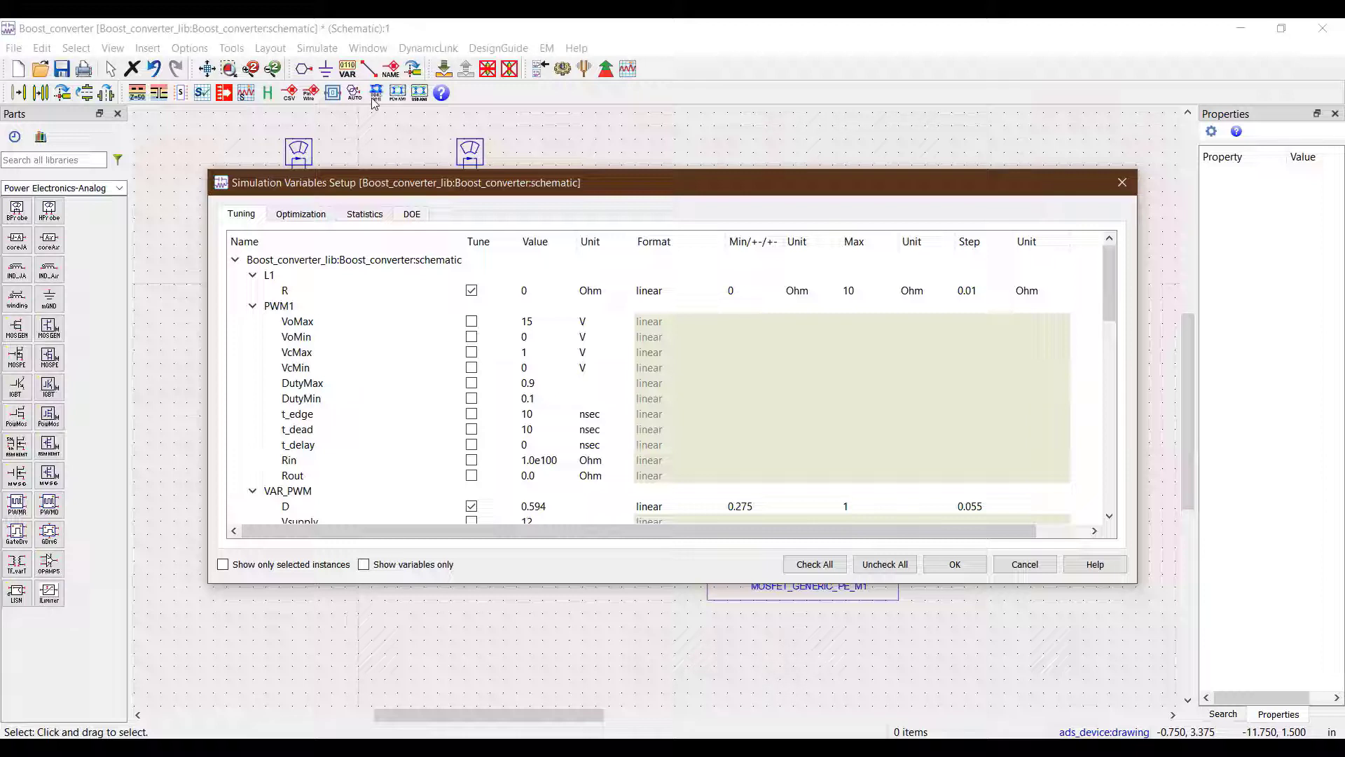
# On the Optimization tab, exclude R2's resistance R from optimization and confirm.
pyautogui.click(323, 224)
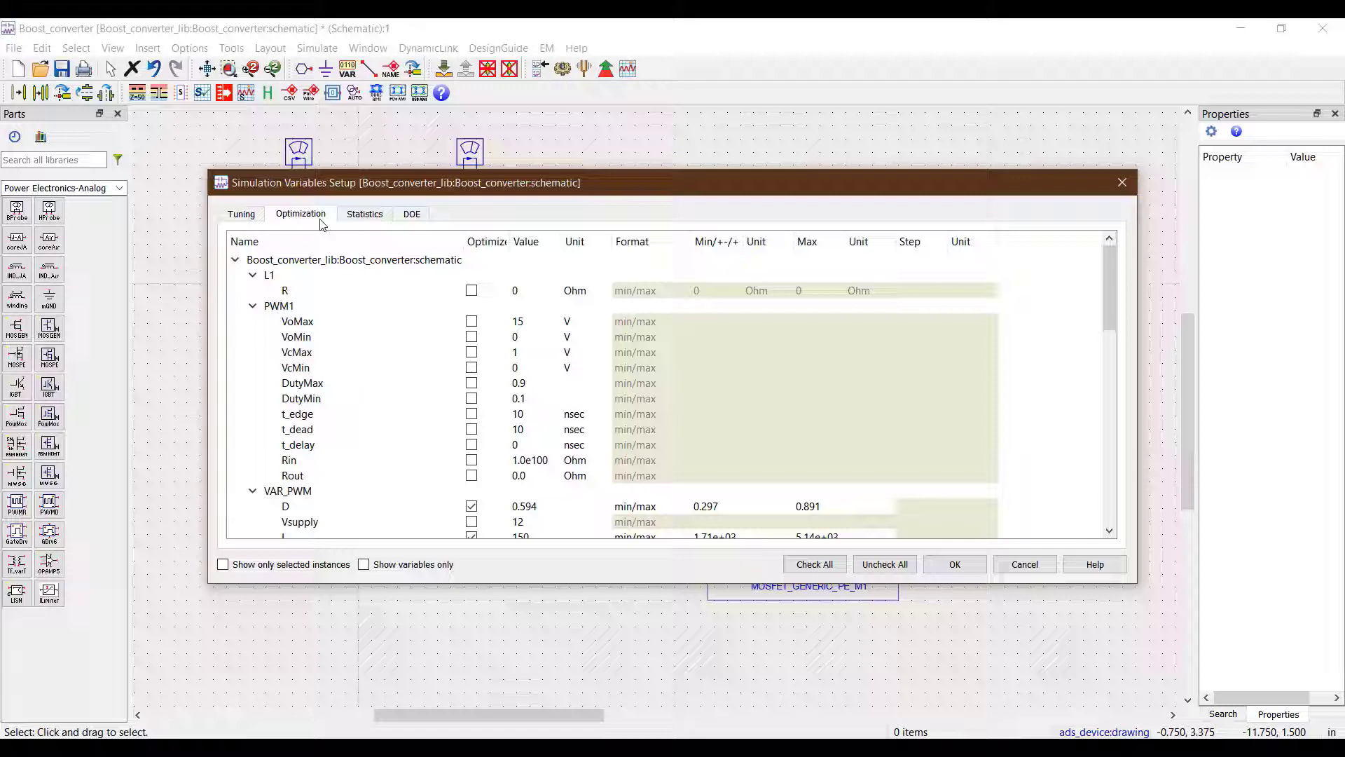
pyautogui.scroll(-3, 411, 390)
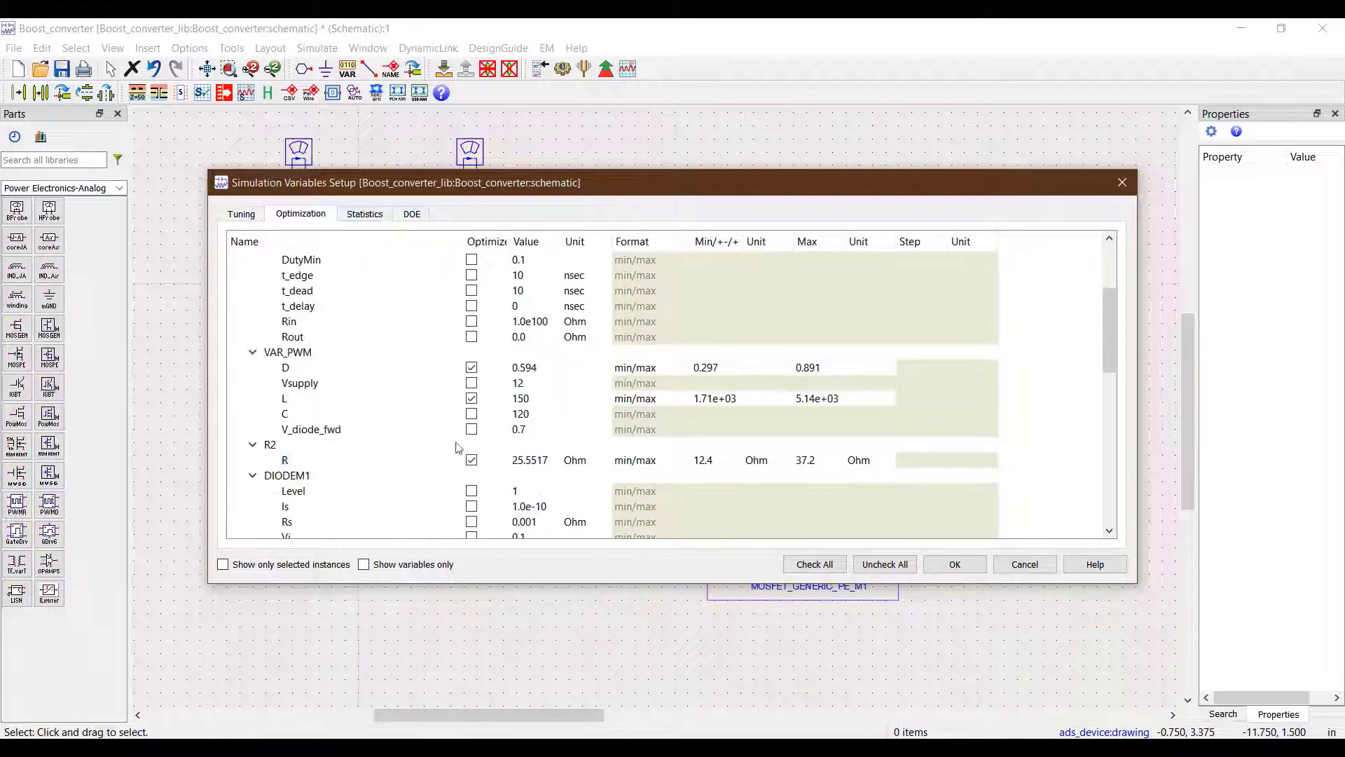
pyautogui.scroll(-2, 470, 461)
pyautogui.click(472, 368)
pyautogui.scroll(-9, 462, 371)
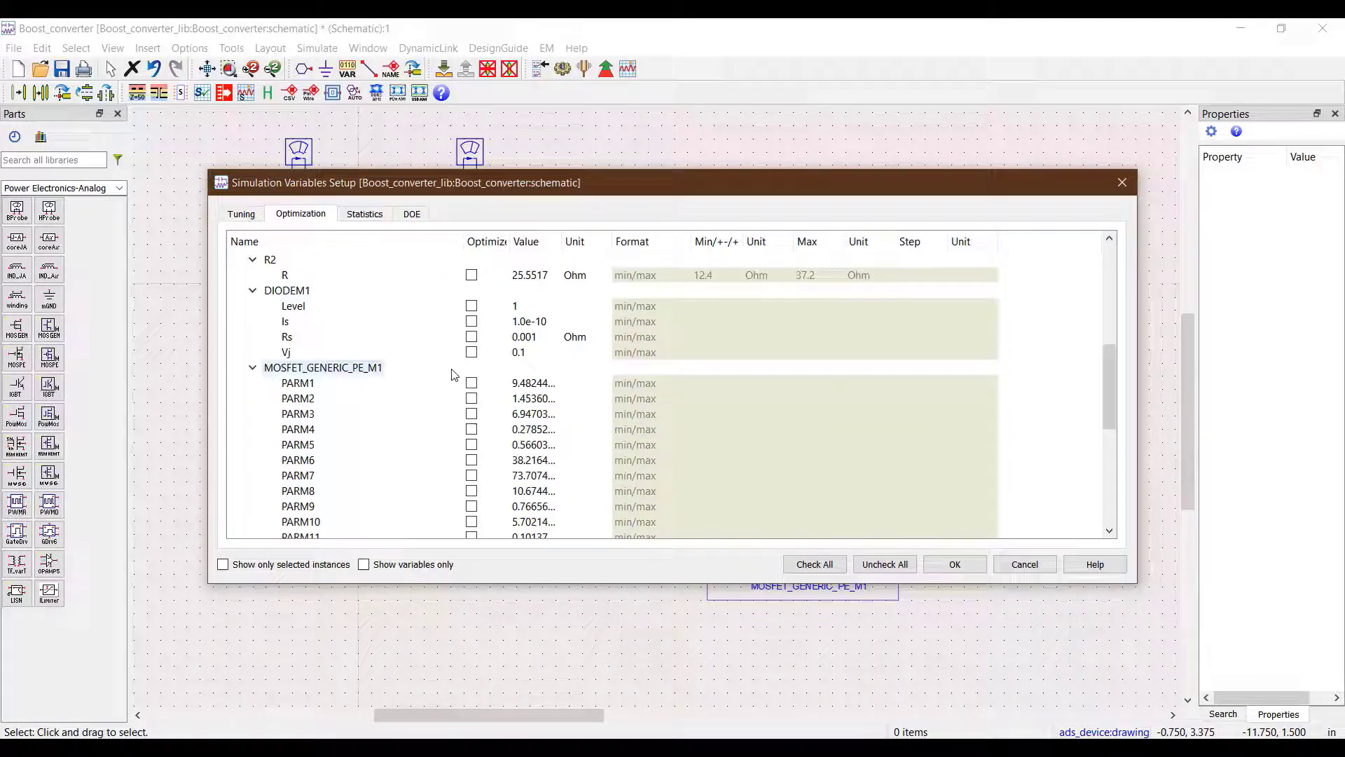
pyautogui.scroll(10, 452, 375)
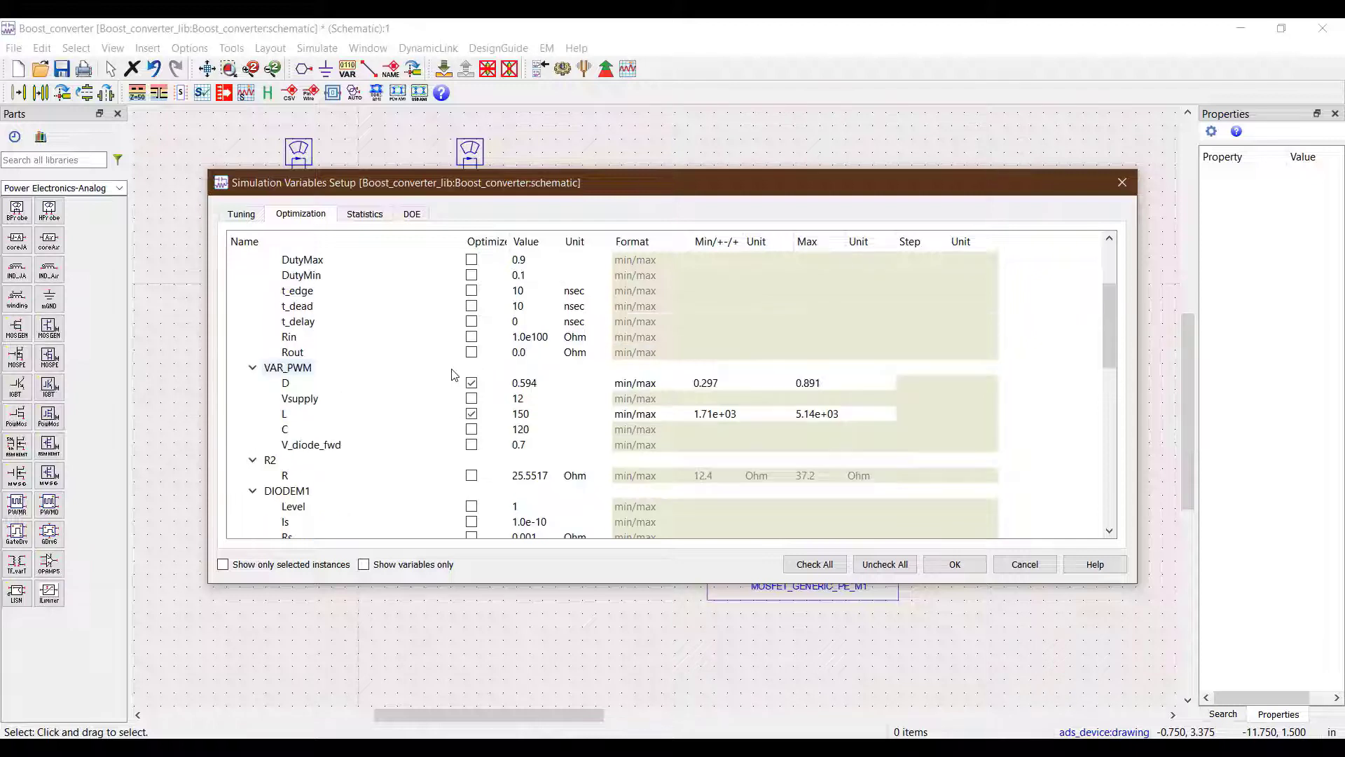
pyautogui.scroll(-2, 452, 375)
pyautogui.scroll(2, 452, 375)
pyautogui.click(957, 565)
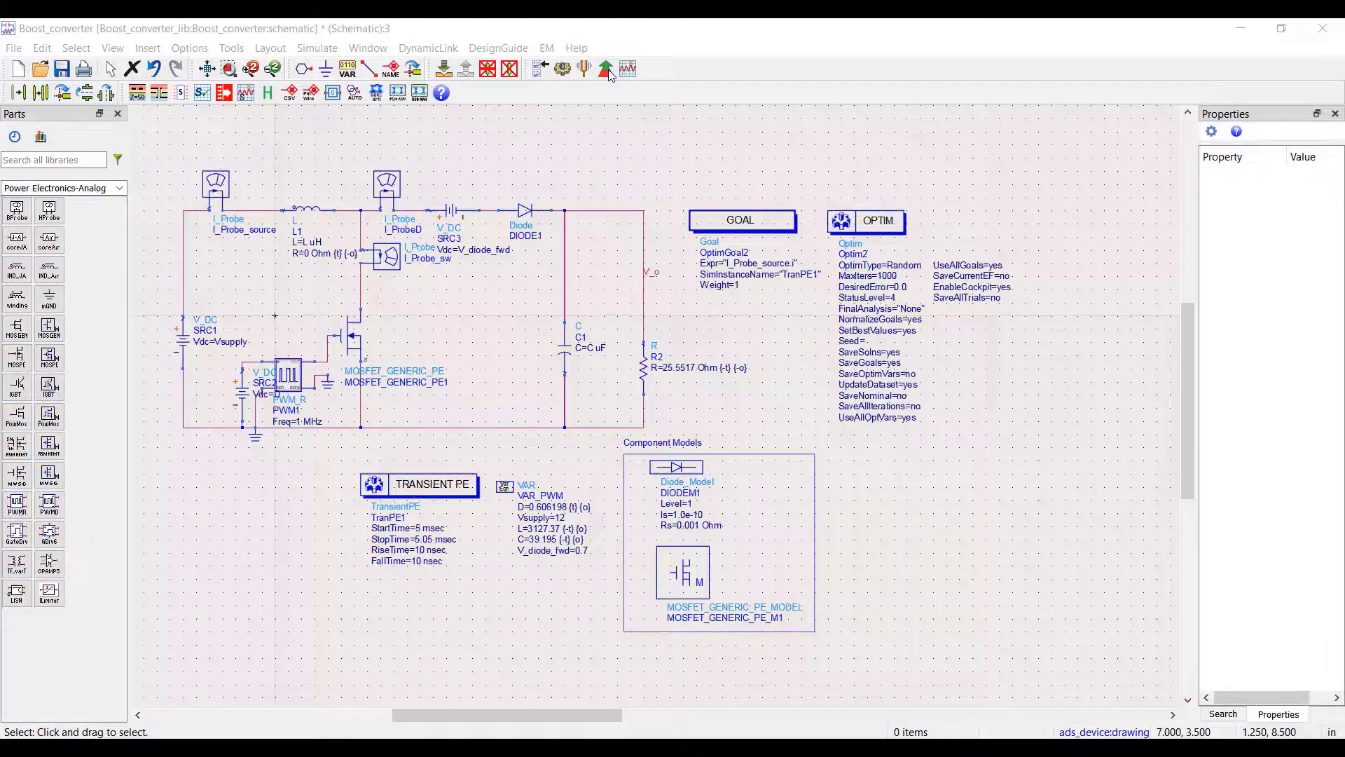
# Run the optimization and review the plots; it converges to C 39.195, D 0.606198, L 3127.37.
pyautogui.click(607, 70)
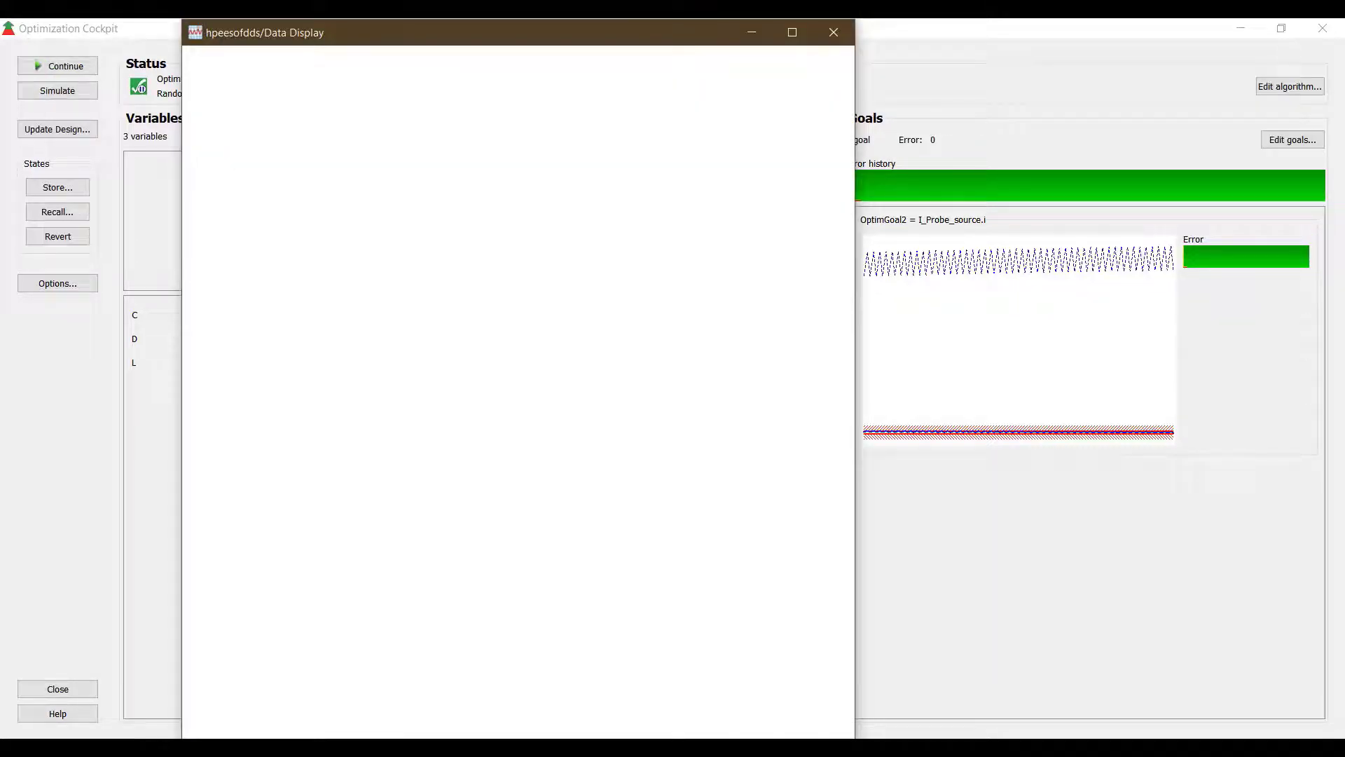
pyautogui.doubleClick(671, 33)
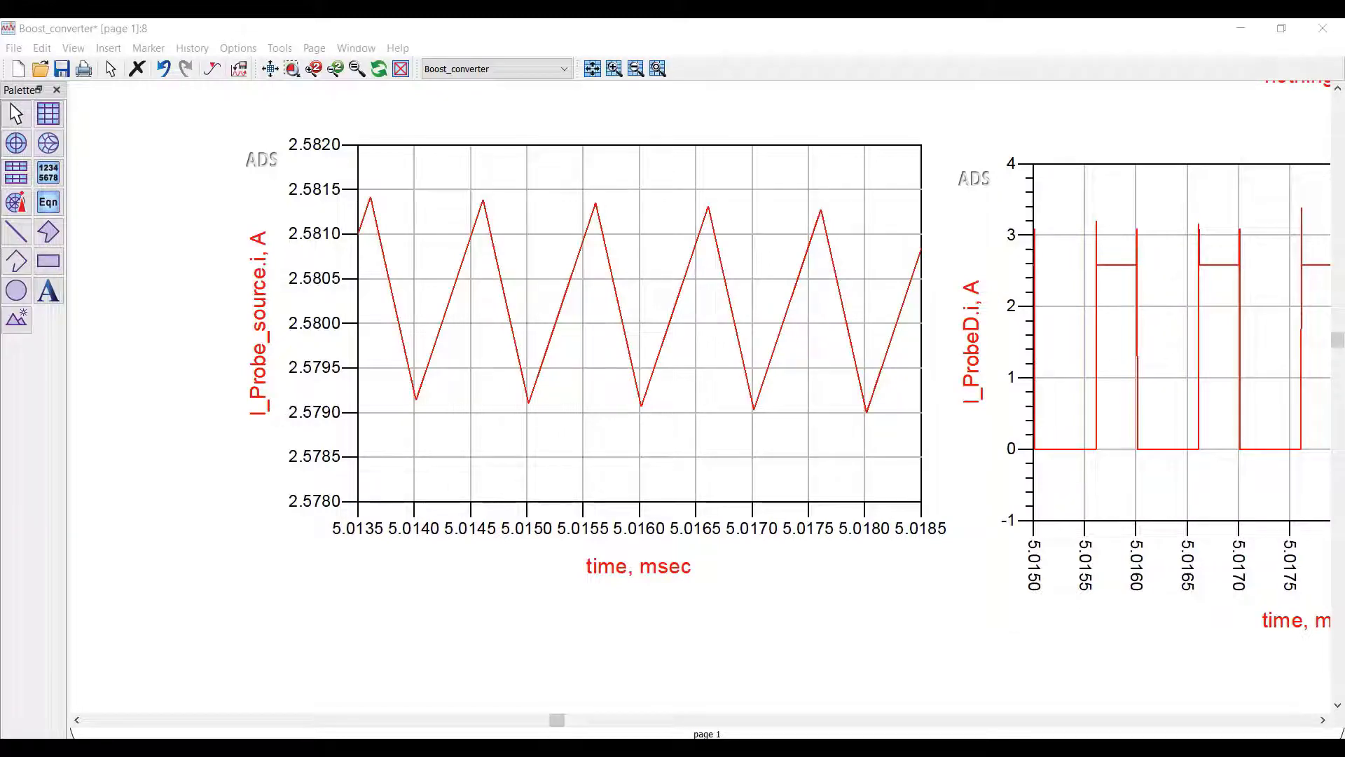
pyautogui.click(1323, 28)
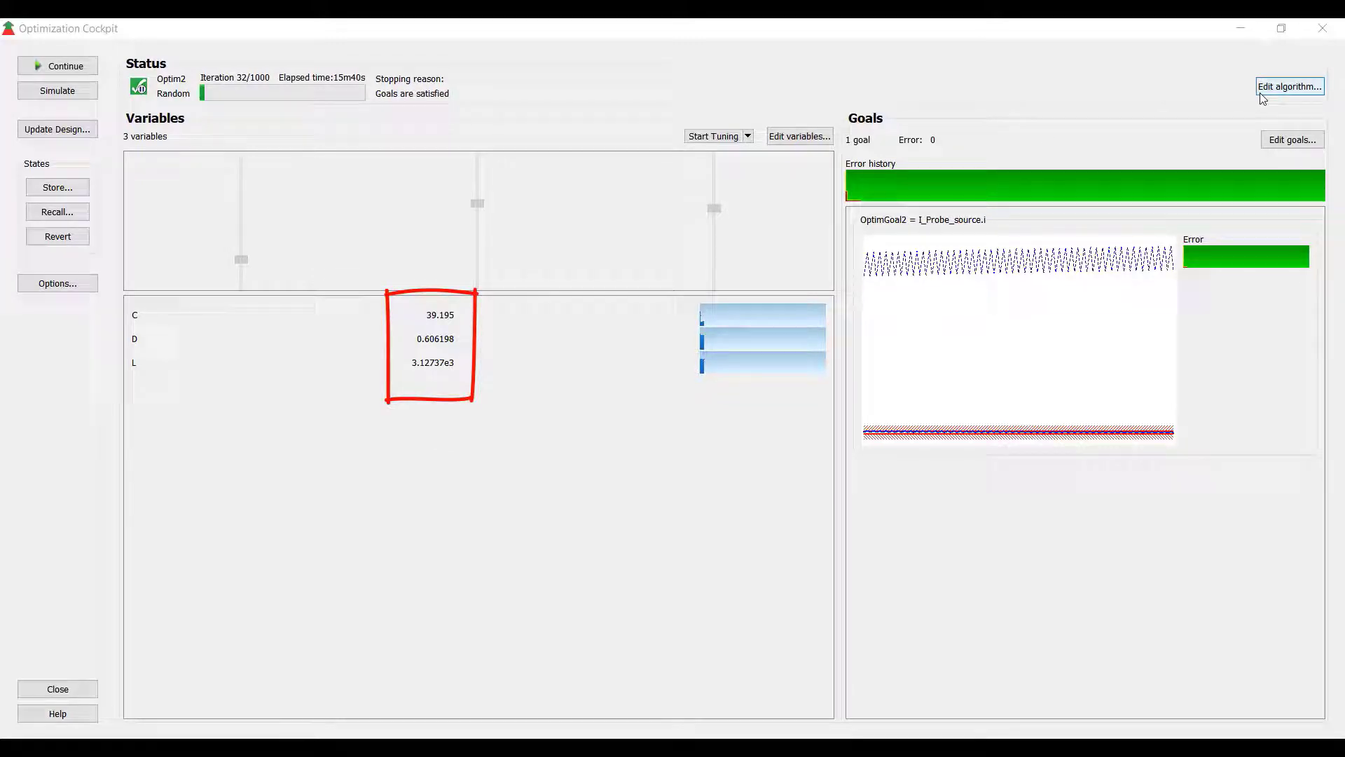
# Close the Optimization Cockpit and update the design with the optimized algorithm, goals and variables.
pyautogui.click(1323, 28)
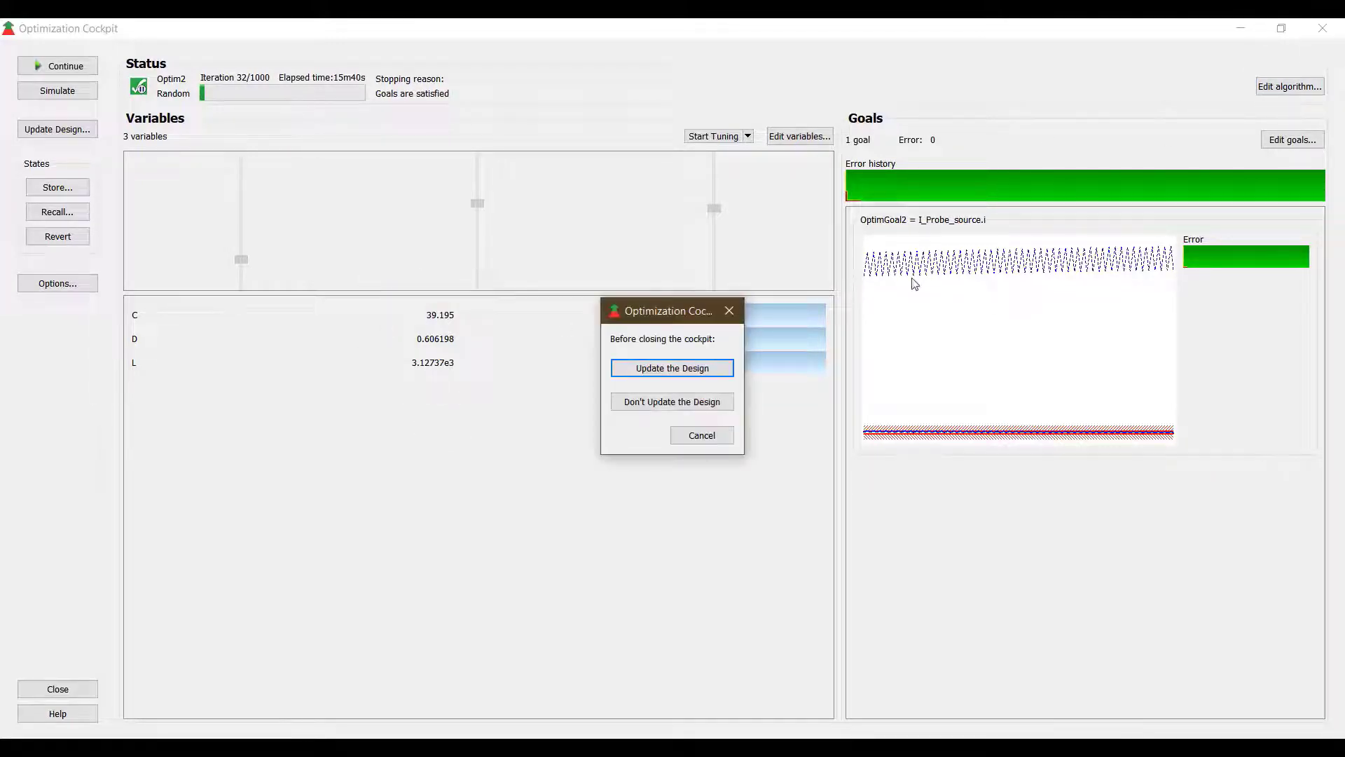
pyautogui.click(679, 373)
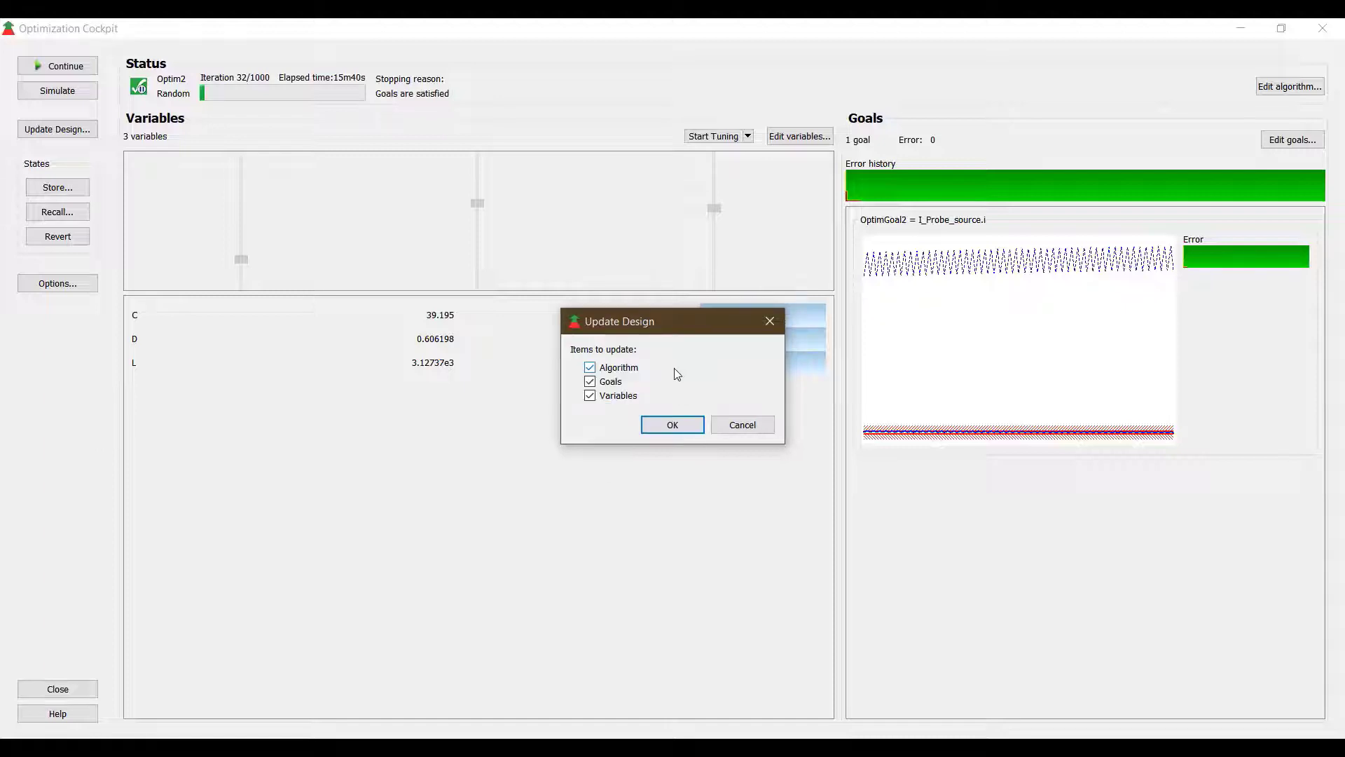
pyautogui.click(656, 424)
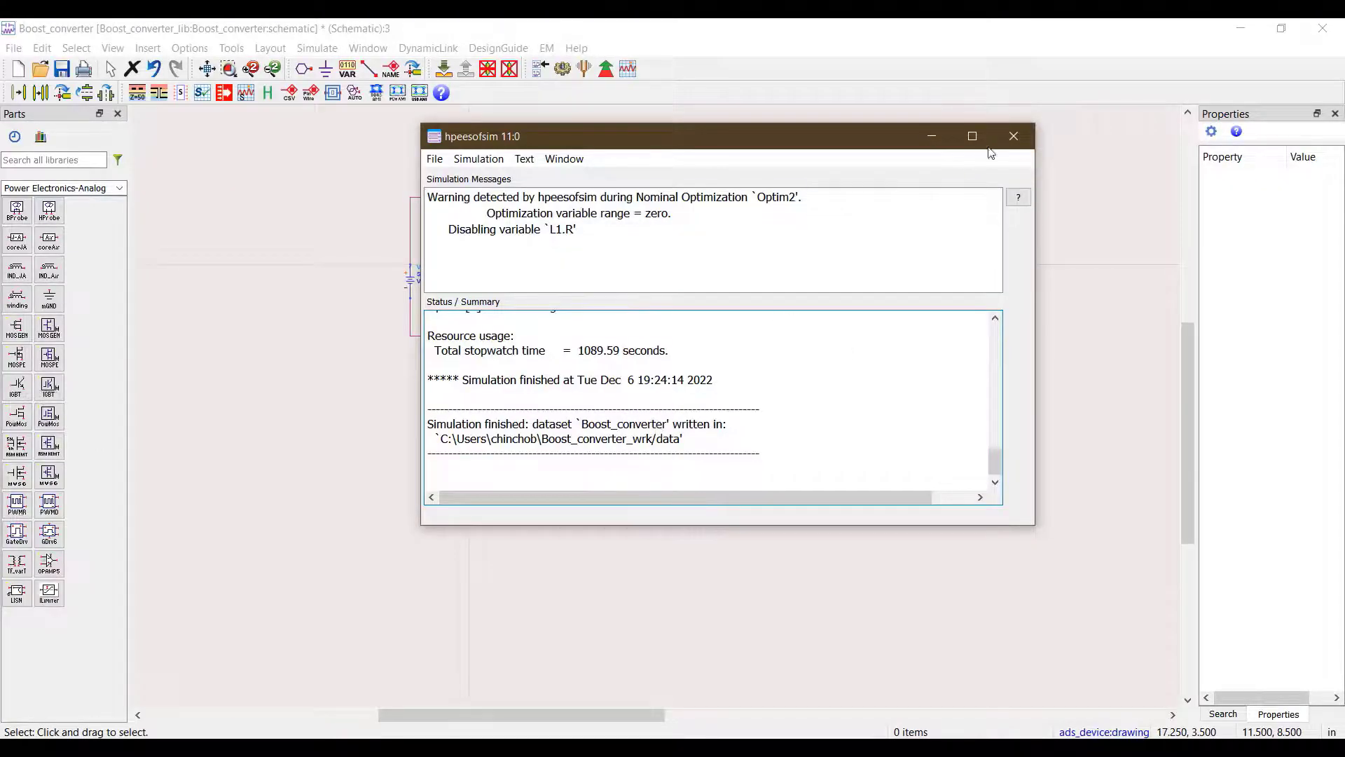